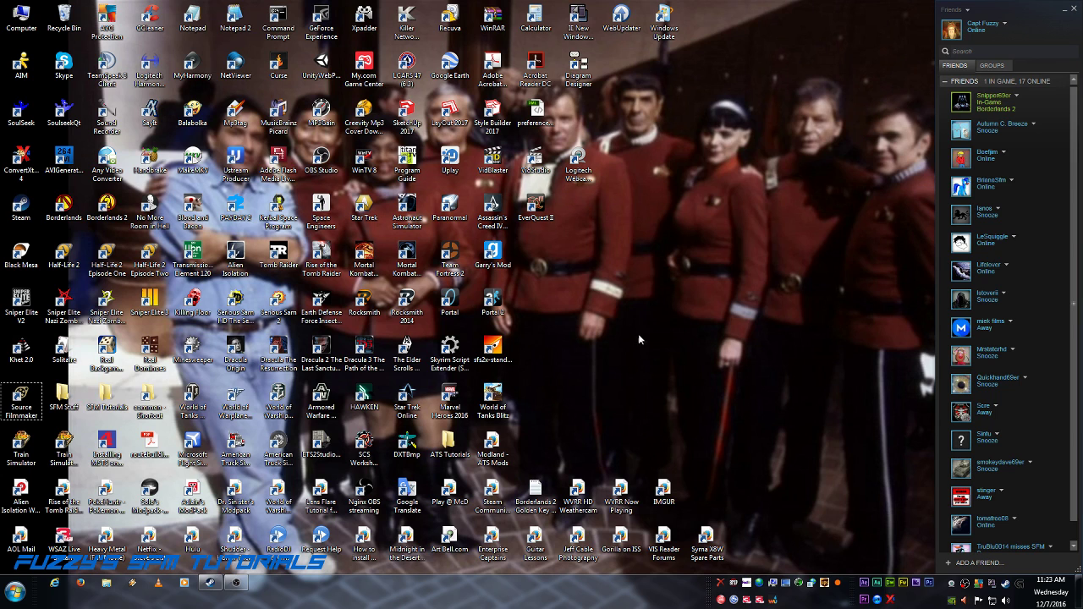
Open the Steam Community page and go to the Garry's Mod Workshop
{"action": "right_click", "coordinate": [1005, 585]}
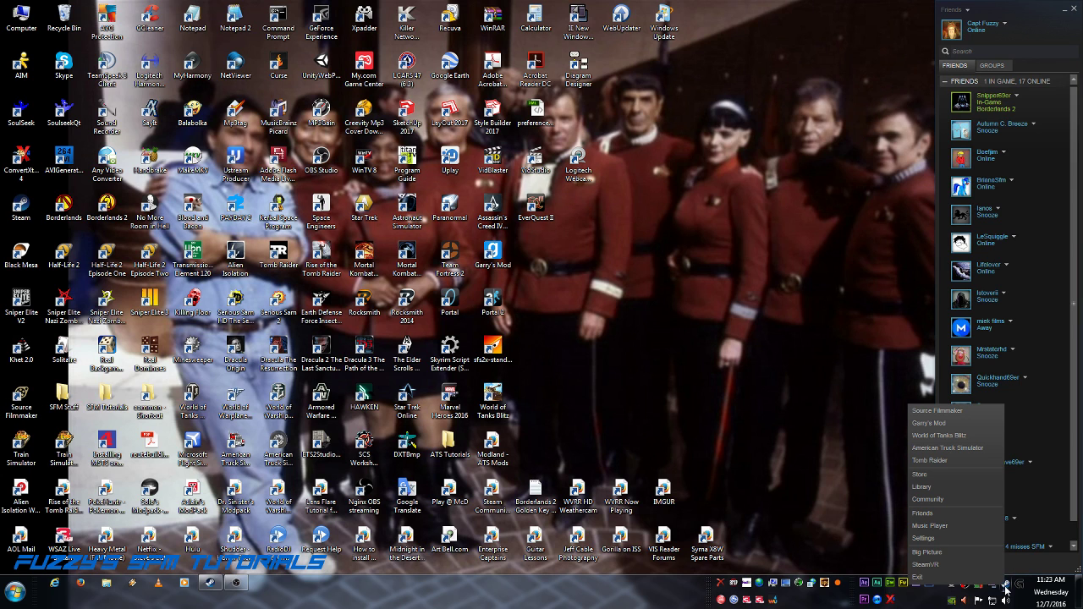
{"action": "left_click", "coordinate": [934, 500]}
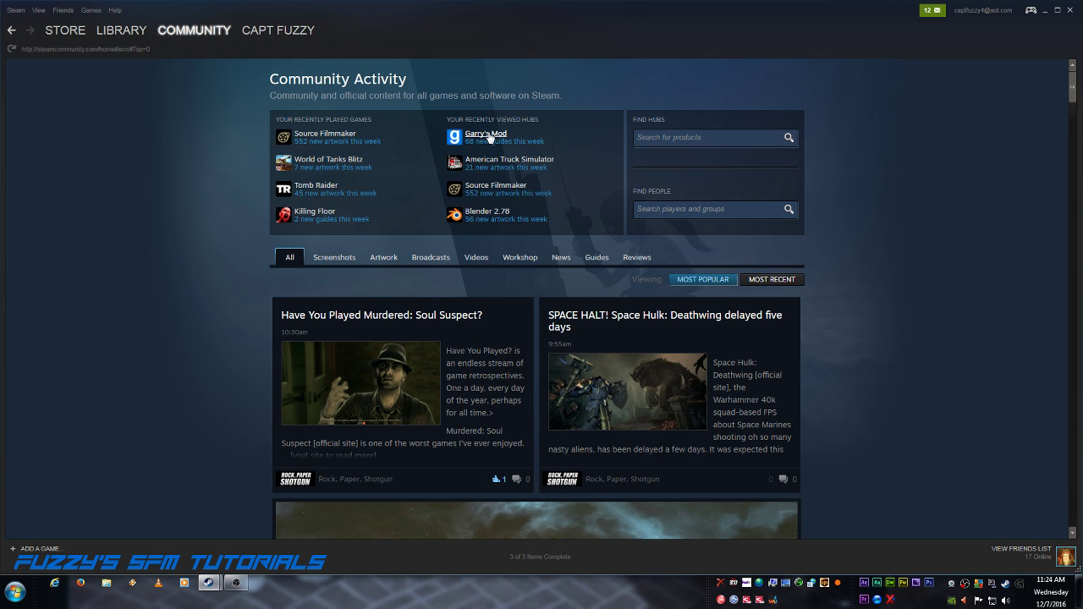
{"action": "left_click", "coordinate": [489, 138]}
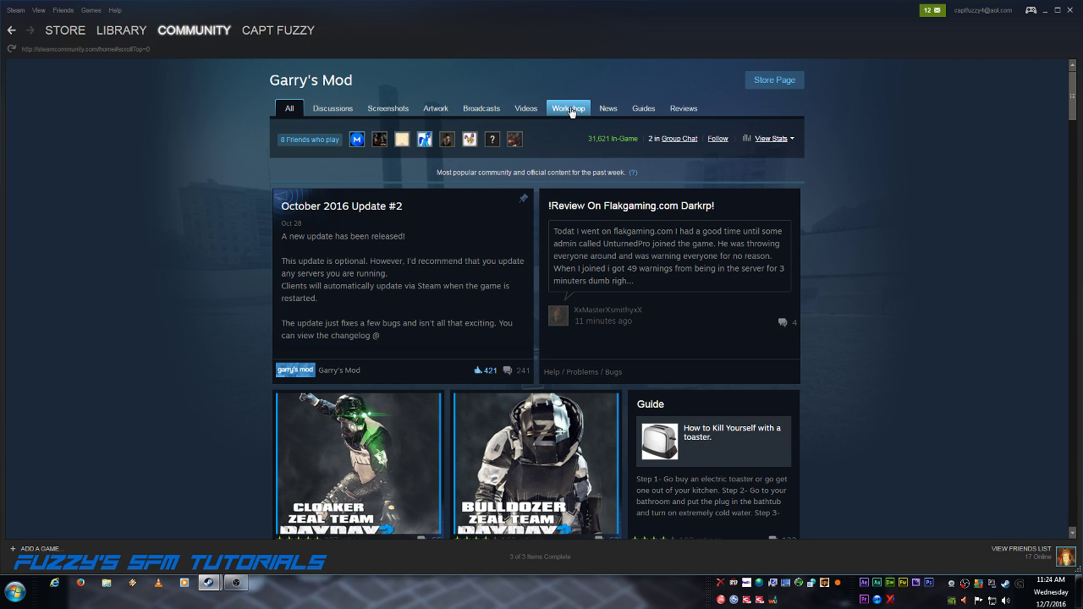
{"action": "left_click", "coordinate": [571, 111]}
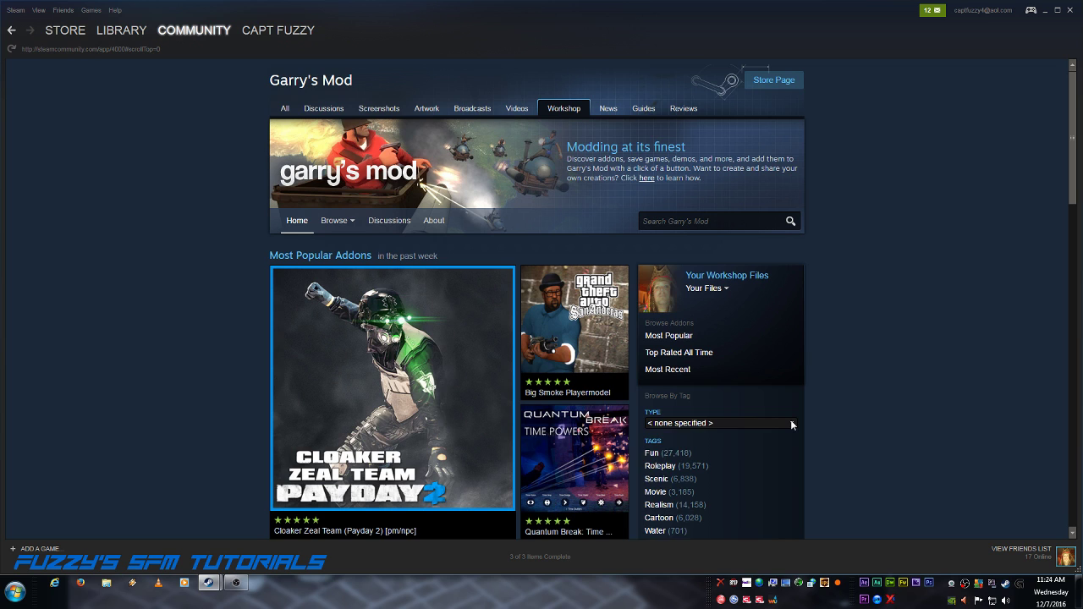
Filter the Garry's Mod Workshop addons to the Model type and sort them by Most Recent
{"action": "left_click", "coordinate": [792, 425]}
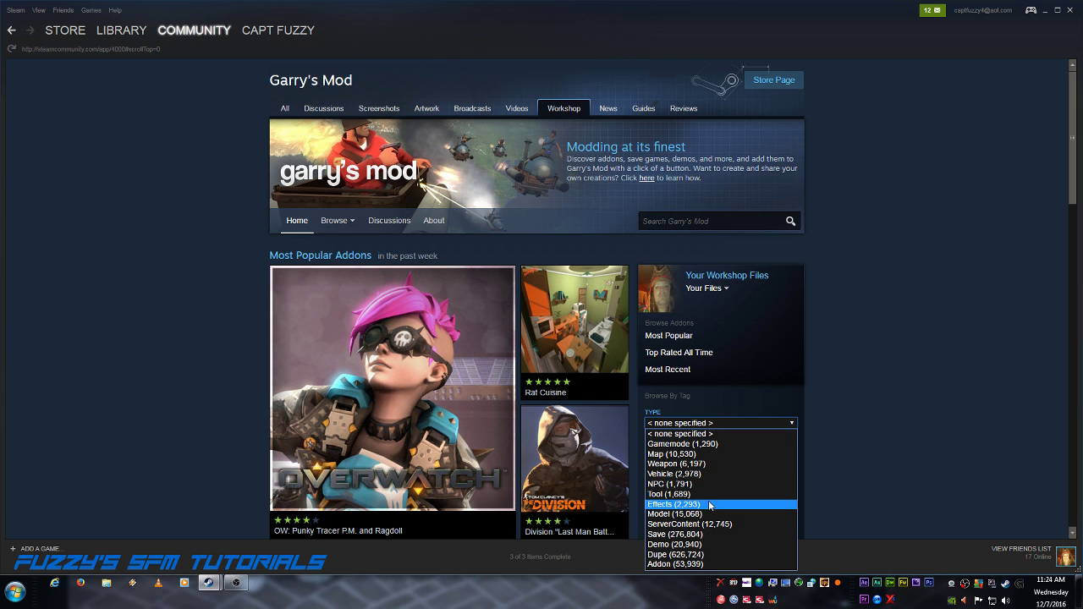
{"action": "left_click", "coordinate": [688, 515]}
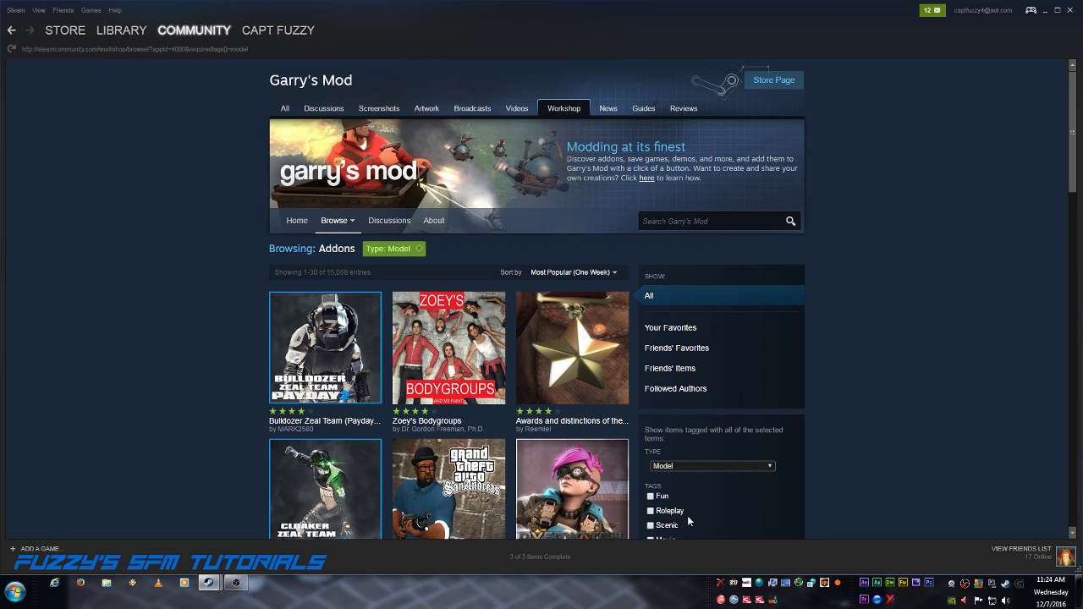
{"action": "mouse_move", "coordinate": [591, 476]}
{"action": "left_click", "coordinate": [618, 271]}
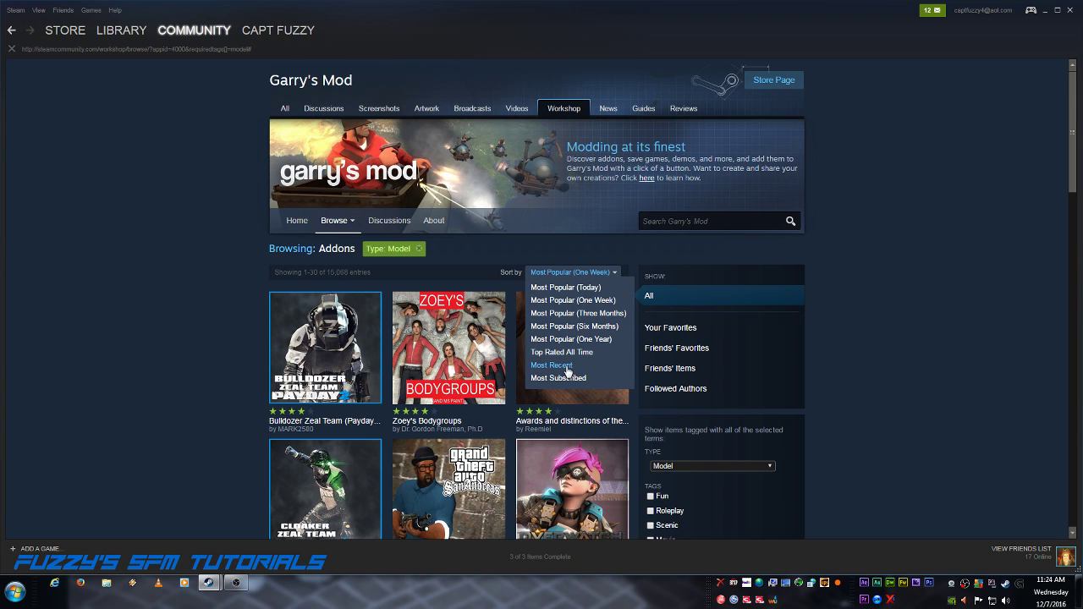
{"action": "left_click", "coordinate": [567, 369]}
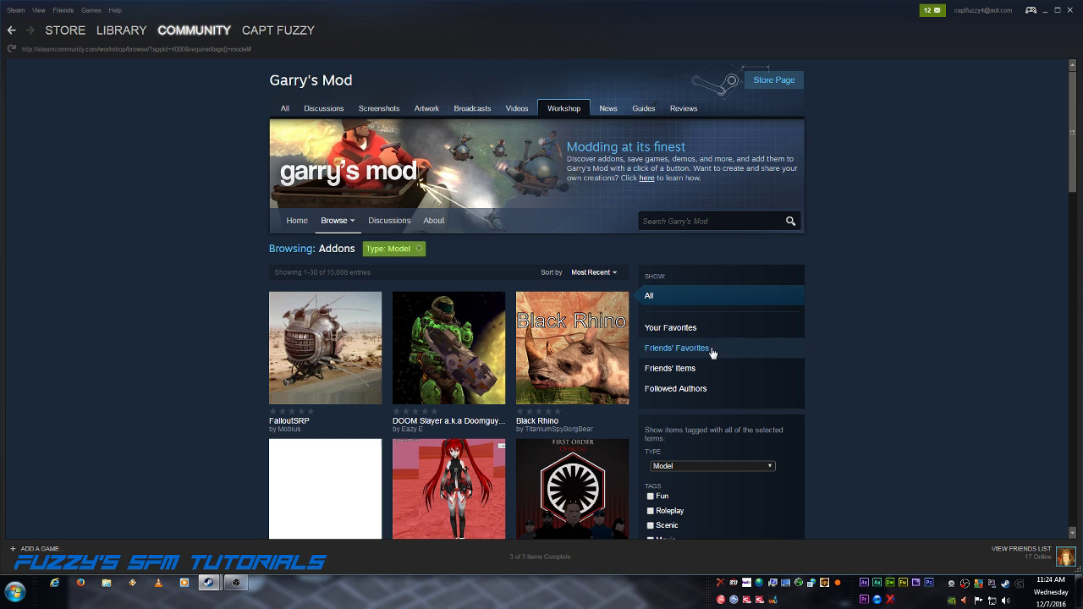
Find the Solar System Planet Pack among the recent models and open its page
{"action": "scroll", "coordinate": [836, 349], "scroll_direction": "down", "scroll_amount": 3}
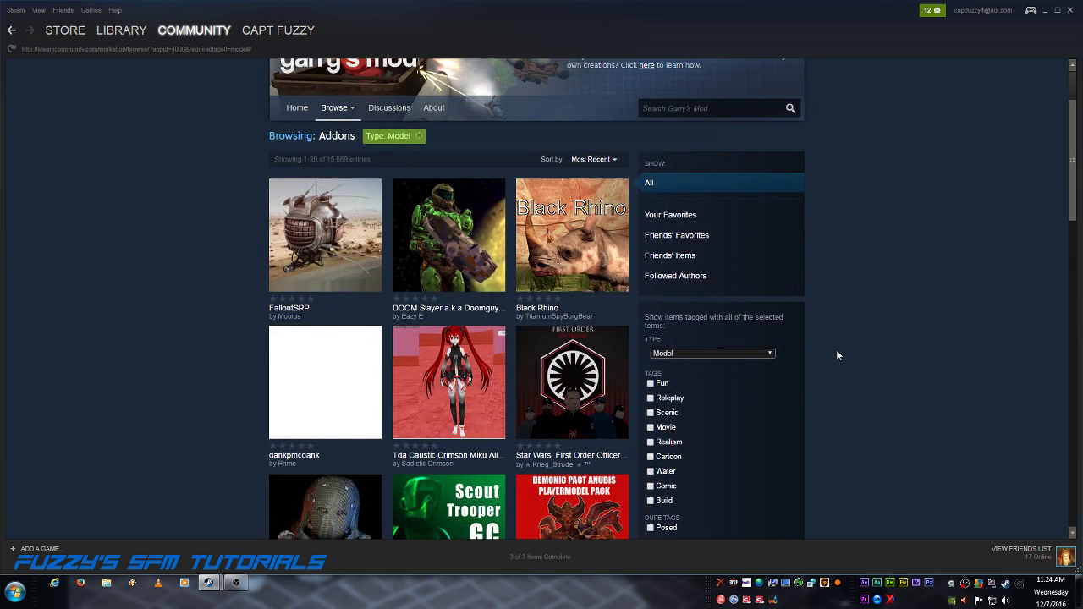
{"action": "scroll", "coordinate": [837, 354], "scroll_direction": "down", "scroll_amount": 3}
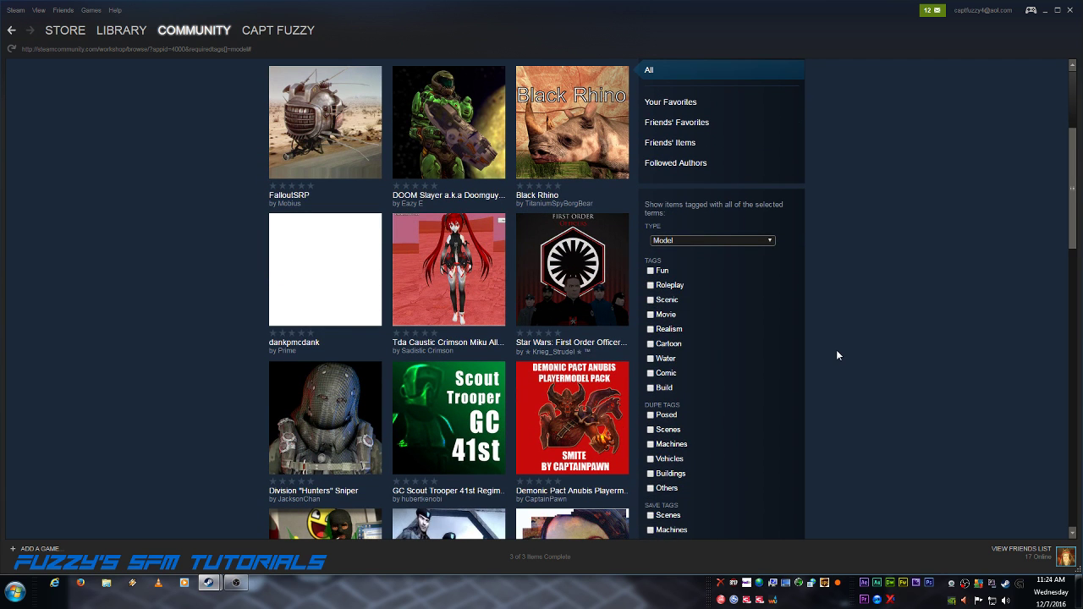
{"action": "scroll", "coordinate": [837, 355], "scroll_direction": "down", "scroll_amount": 3}
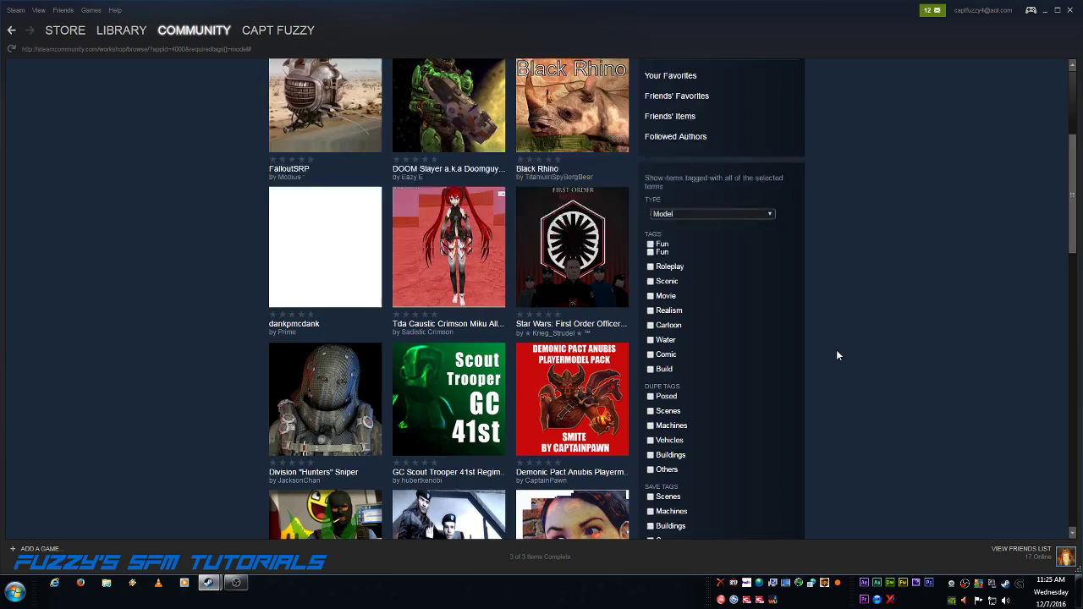
{"action": "scroll", "coordinate": [837, 356], "scroll_direction": "down", "scroll_amount": 7}
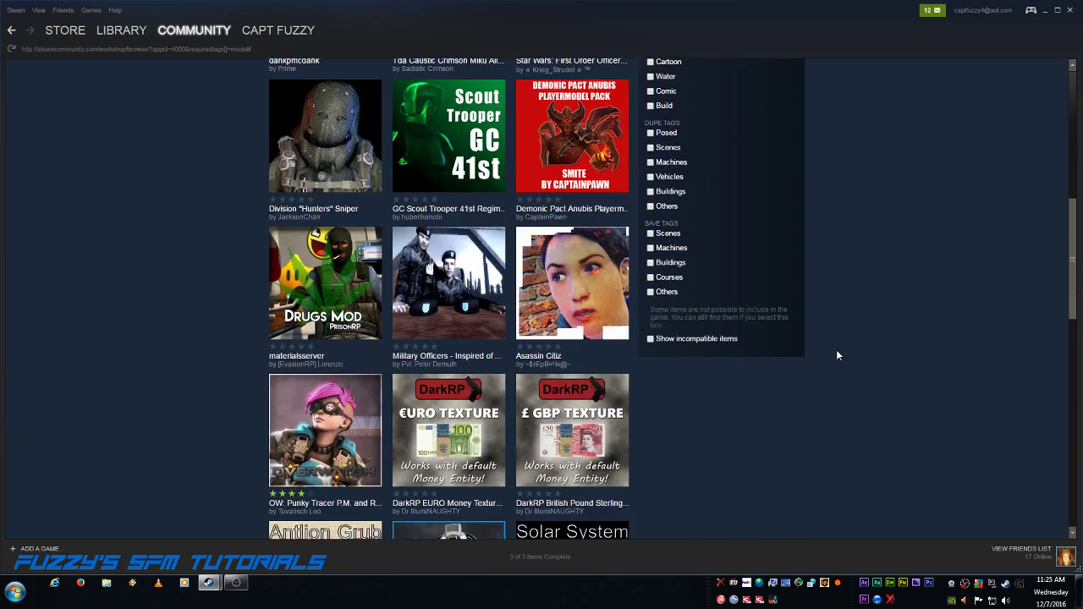
{"action": "scroll", "coordinate": [837, 355], "scroll_direction": "down", "scroll_amount": 3}
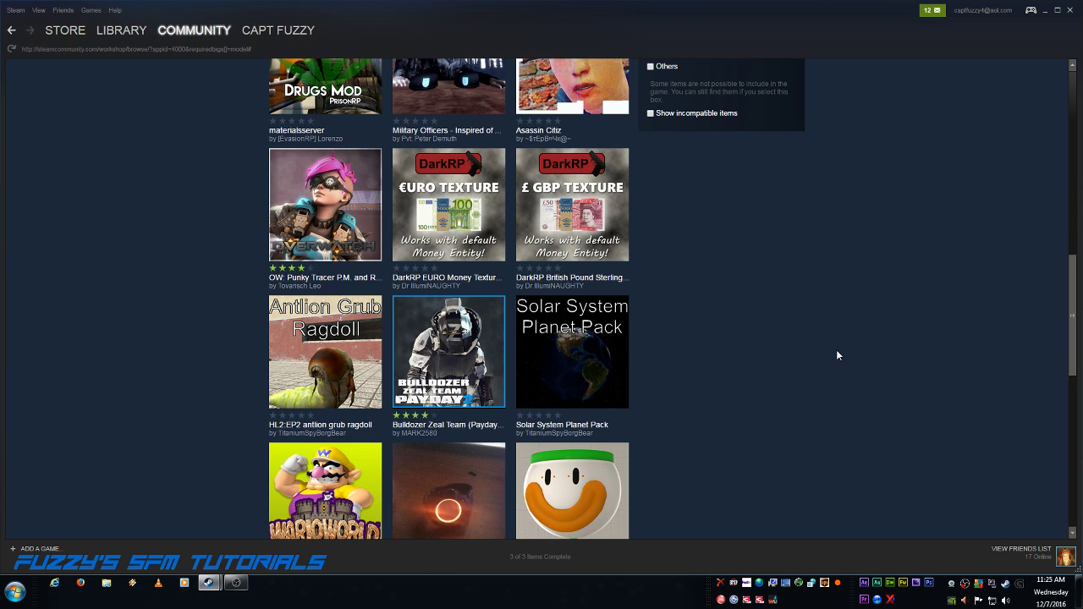
{"action": "mouse_move", "coordinate": [617, 351]}
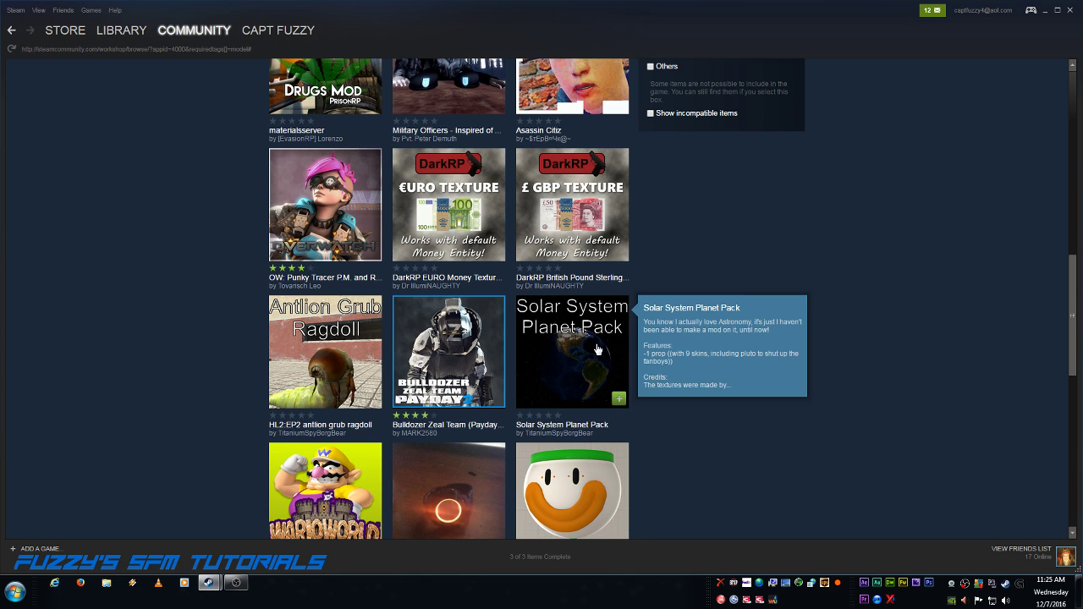
{"action": "left_click", "coordinate": [597, 348]}
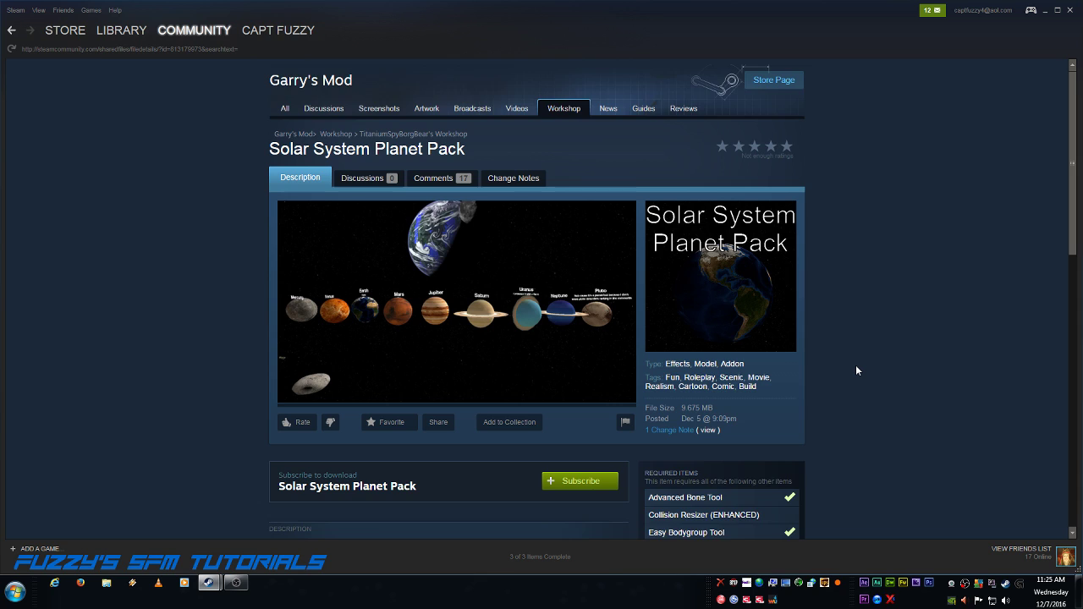
Examine the Solar System Planet Pack's description, comments and list of required items
{"action": "scroll", "coordinate": [856, 371], "scroll_direction": "down", "scroll_amount": 1}
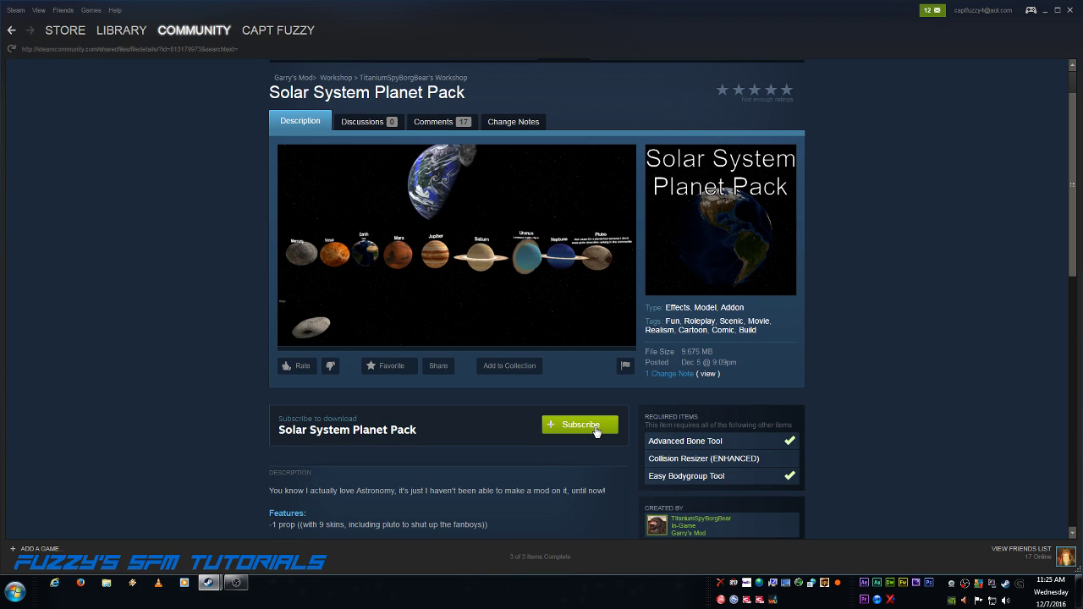
{"action": "scroll", "coordinate": [243, 457], "scroll_direction": "down", "scroll_amount": 4}
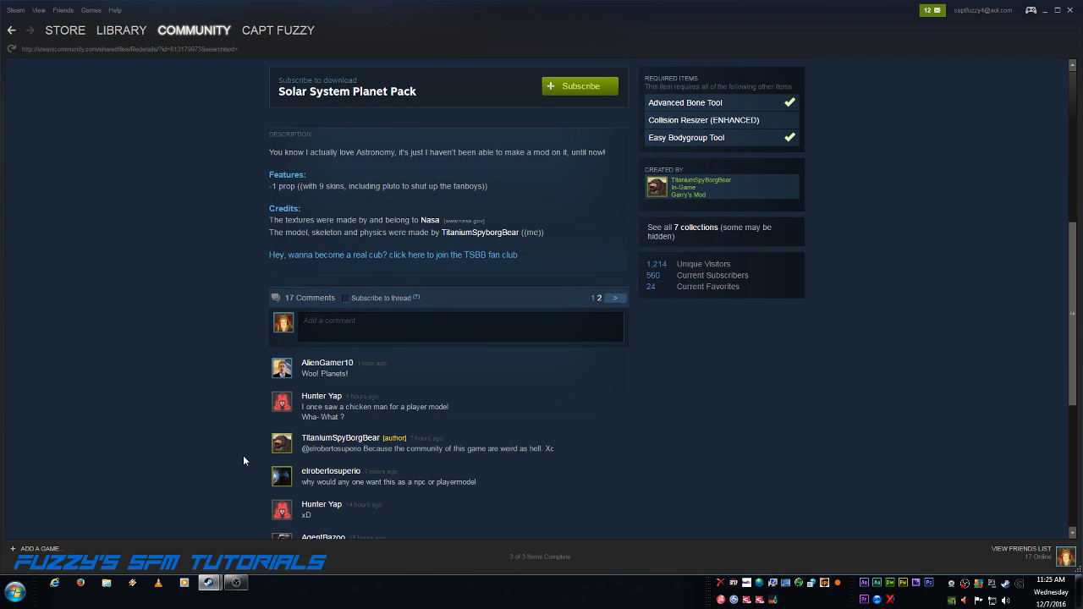
{"action": "scroll", "coordinate": [243, 460], "scroll_direction": "down", "scroll_amount": 1}
{"action": "scroll", "coordinate": [243, 461], "scroll_direction": "down", "scroll_amount": 2}
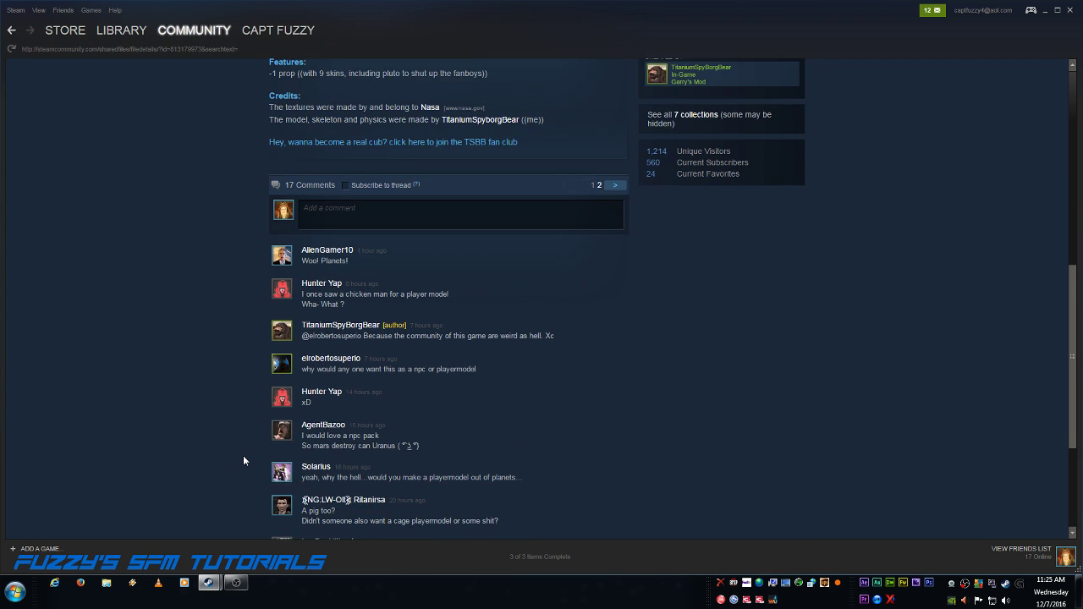
{"action": "scroll", "coordinate": [243, 460], "scroll_direction": "down", "scroll_amount": 1}
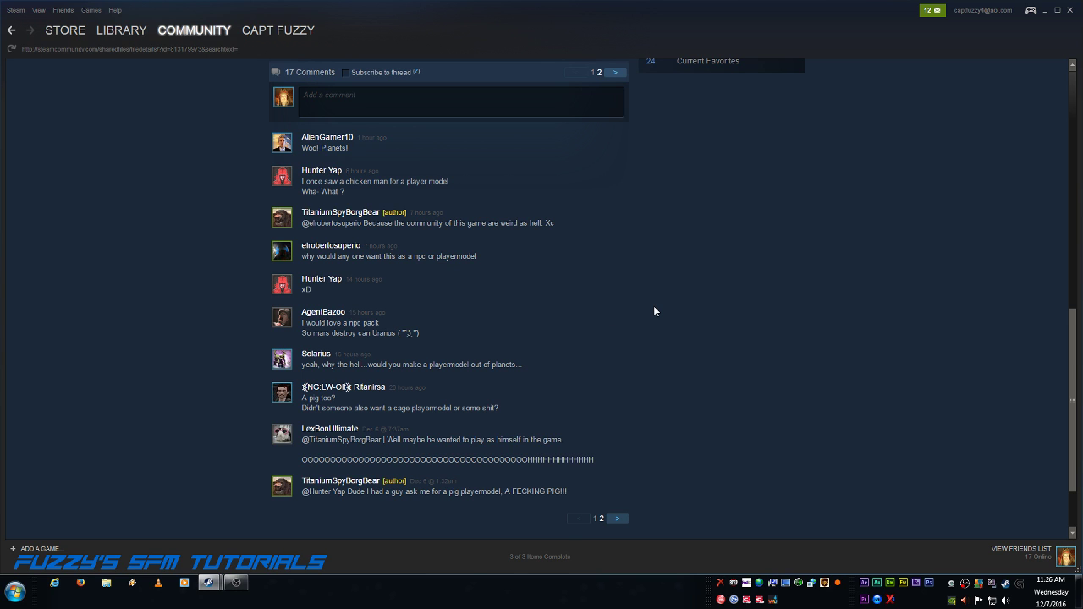
{"action": "scroll", "coordinate": [653, 312], "scroll_direction": "up", "scroll_amount": 1}
{"action": "scroll", "coordinate": [657, 338], "scroll_direction": "up", "scroll_amount": 1}
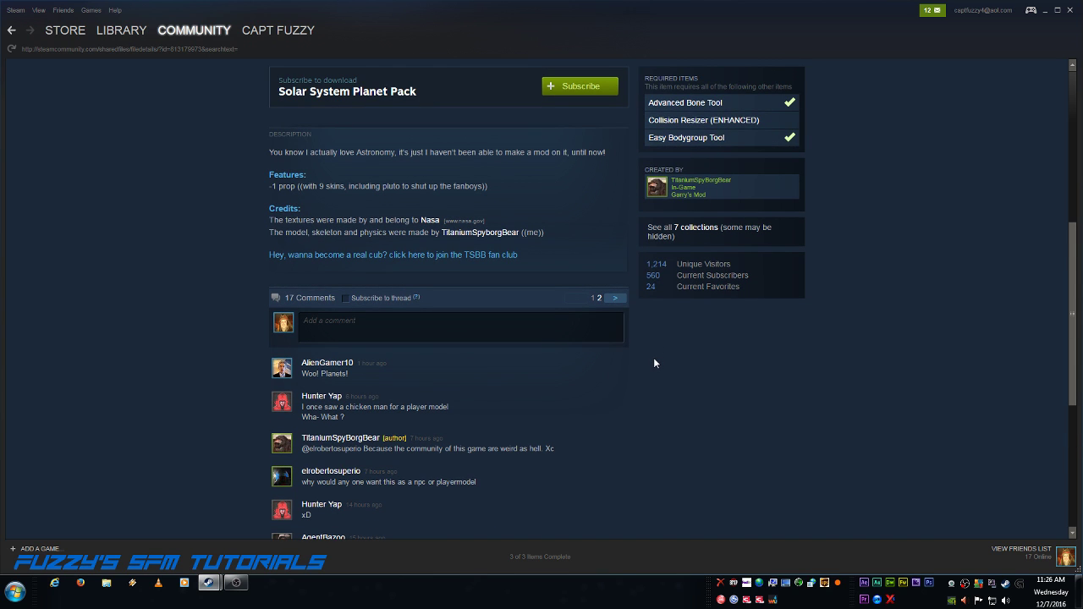
{"action": "scroll", "coordinate": [654, 363], "scroll_direction": "up", "scroll_amount": 1}
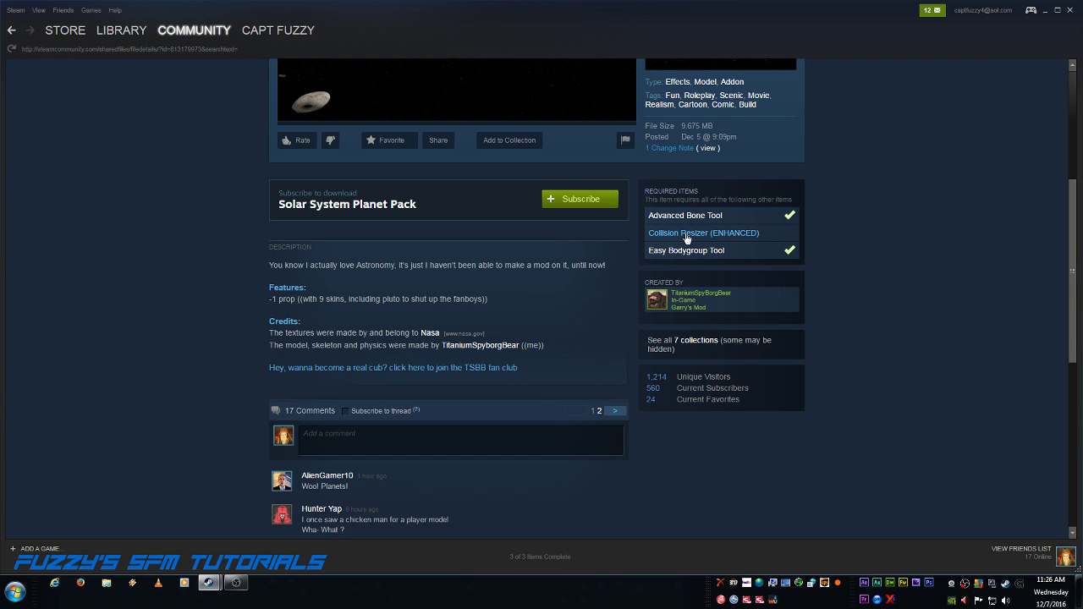
Return to the list of recent models and reopen the Solar System Planet Pack page
{"action": "left_click", "coordinate": [12, 29]}
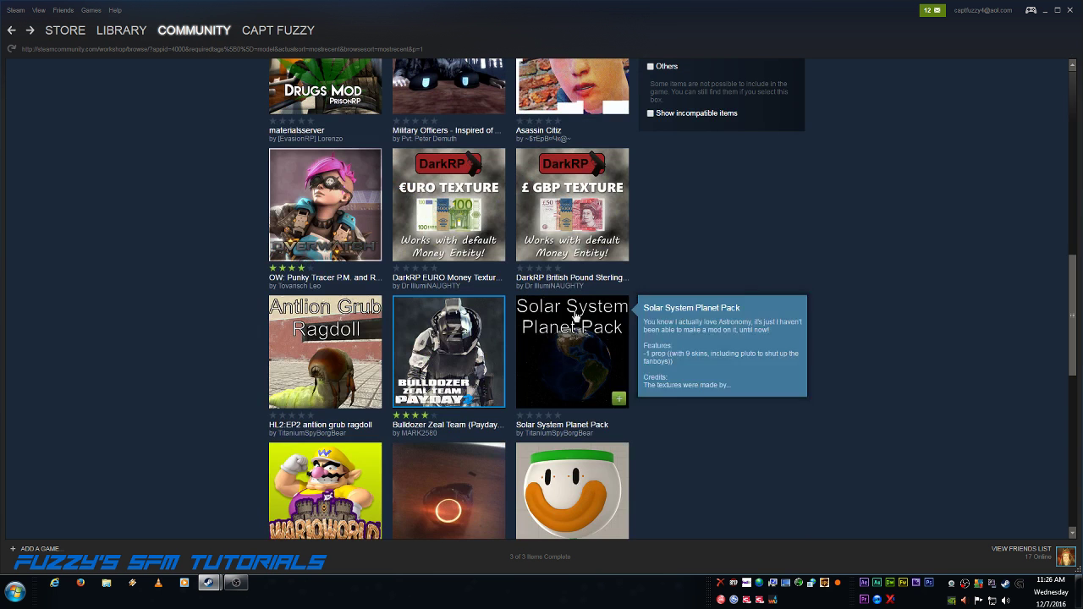
{"action": "scroll", "coordinate": [712, 354], "scroll_direction": "down", "scroll_amount": 3}
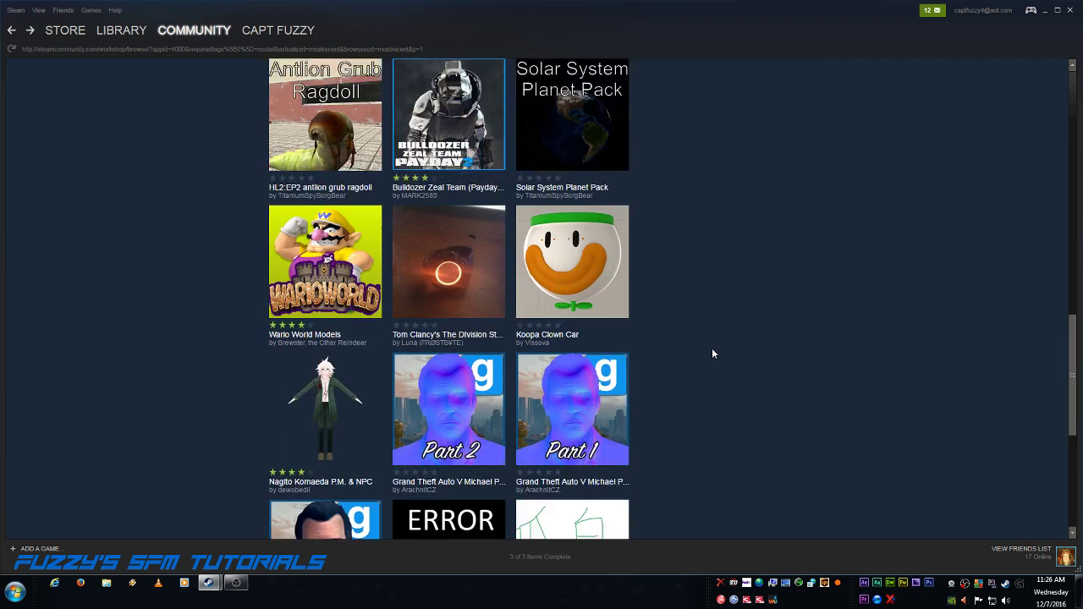
{"action": "scroll", "coordinate": [712, 354], "scroll_direction": "up", "scroll_amount": 2}
{"action": "mouse_move", "coordinate": [536, 216]}
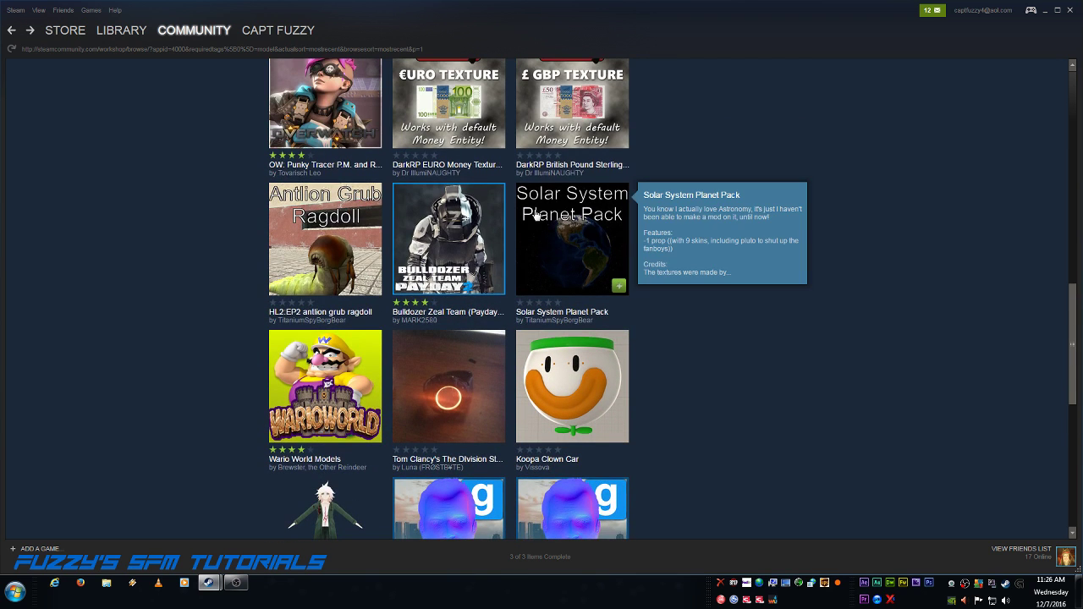
{"action": "left_click", "coordinate": [536, 216]}
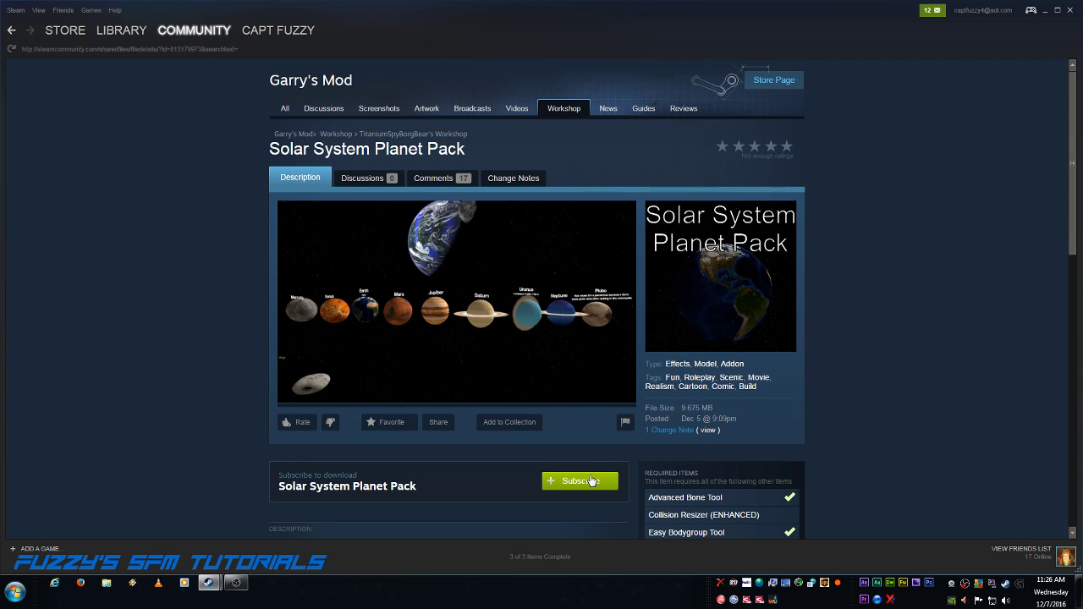
Subscribe to Collision Resizer (ENHANCED) from the planet pack's additional required items, and cancel the required items prompt
{"action": "left_click", "coordinate": [590, 481]}
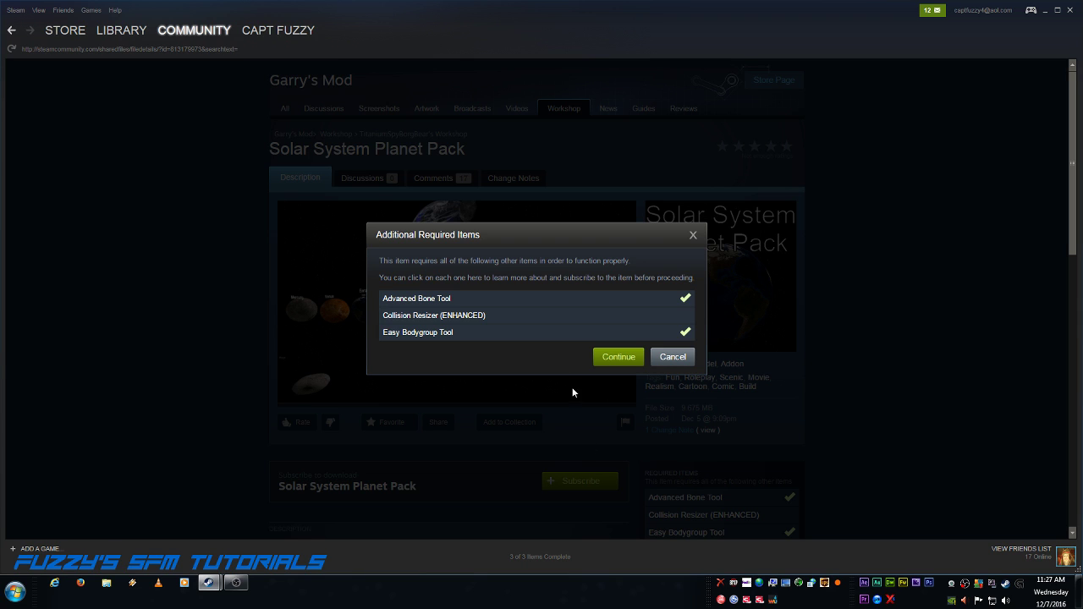
{"action": "left_click", "coordinate": [435, 316]}
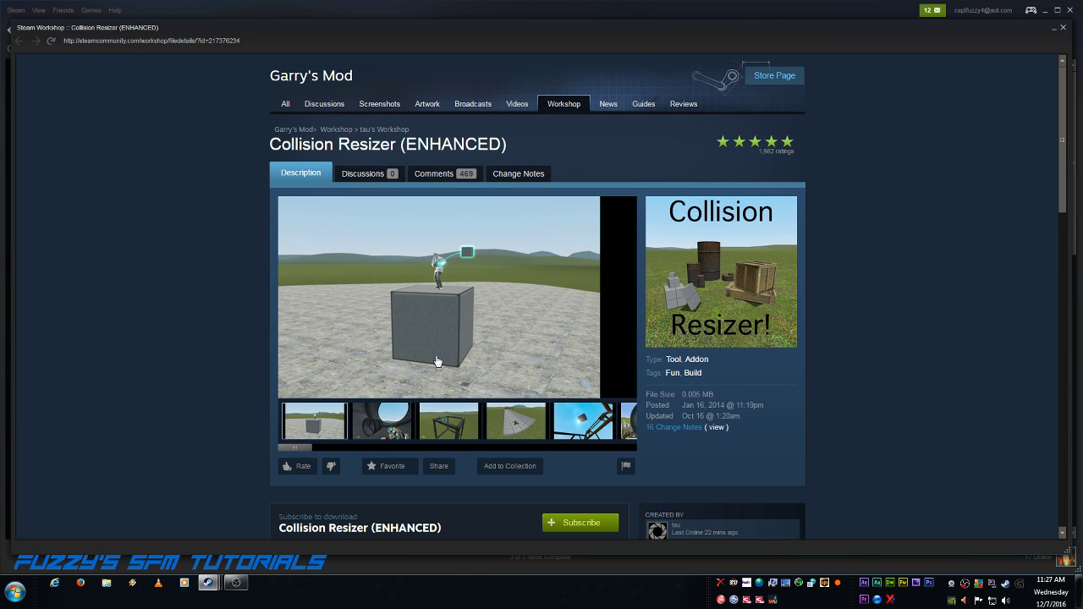
{"action": "left_click", "coordinate": [567, 519]}
{"action": "left_click", "coordinate": [1063, 28]}
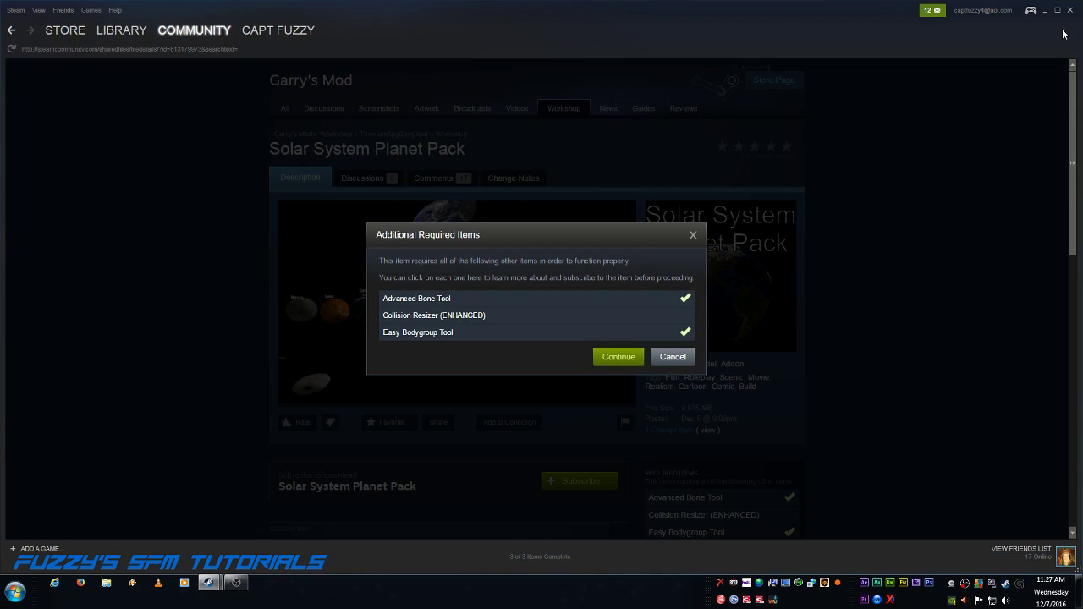
{"action": "left_click", "coordinate": [668, 359]}
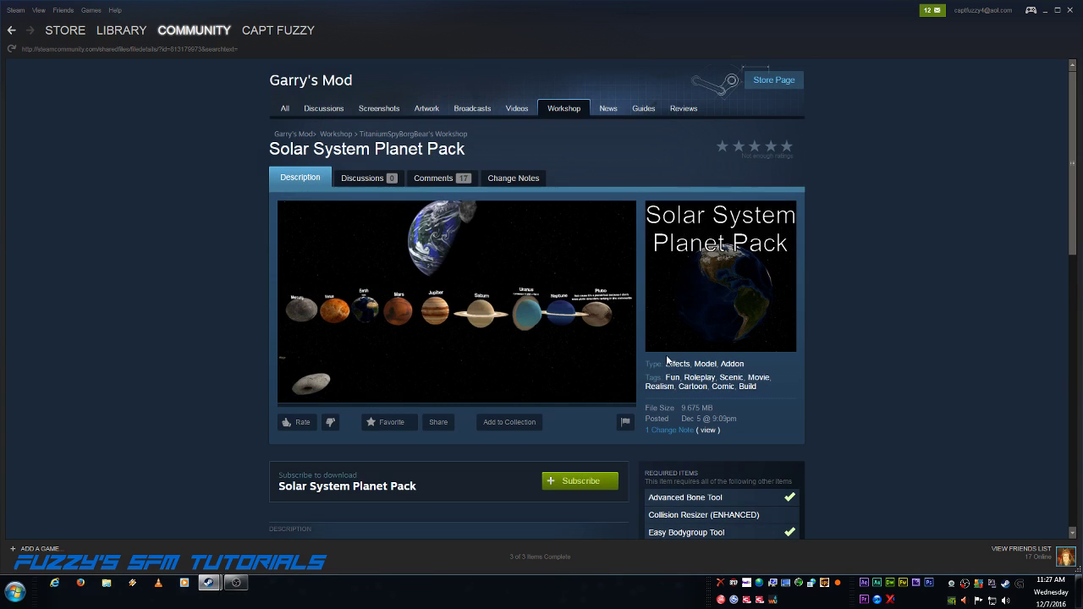
Reload the Solar System Planet Pack page to refresh its required items, and subscribe to the pack
{"action": "scroll", "coordinate": [639, 464], "scroll_direction": "down", "scroll_amount": 2}
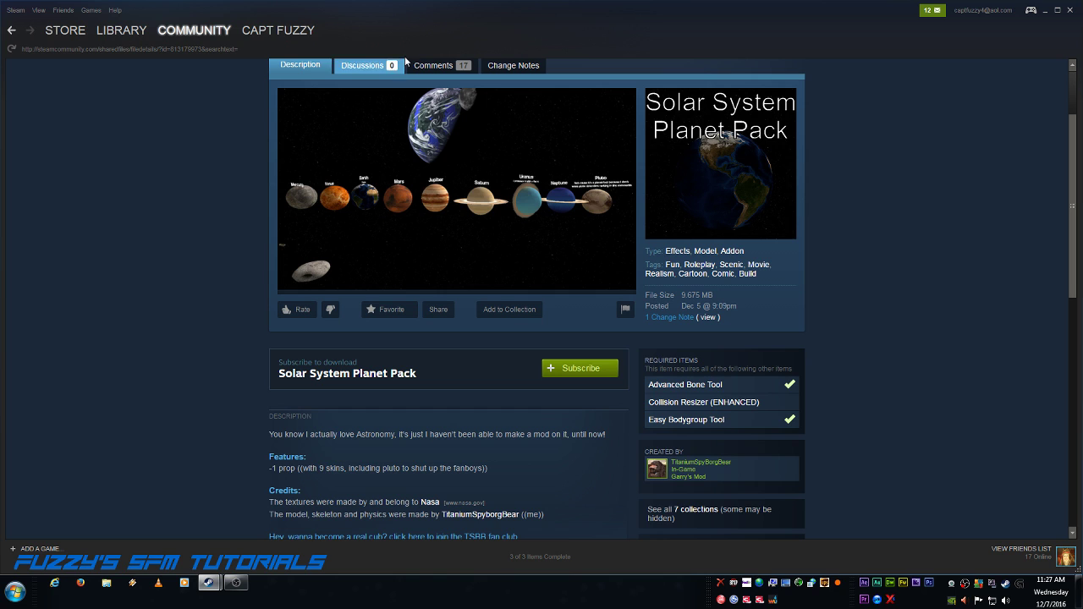
{"action": "right_click", "coordinate": [843, 156]}
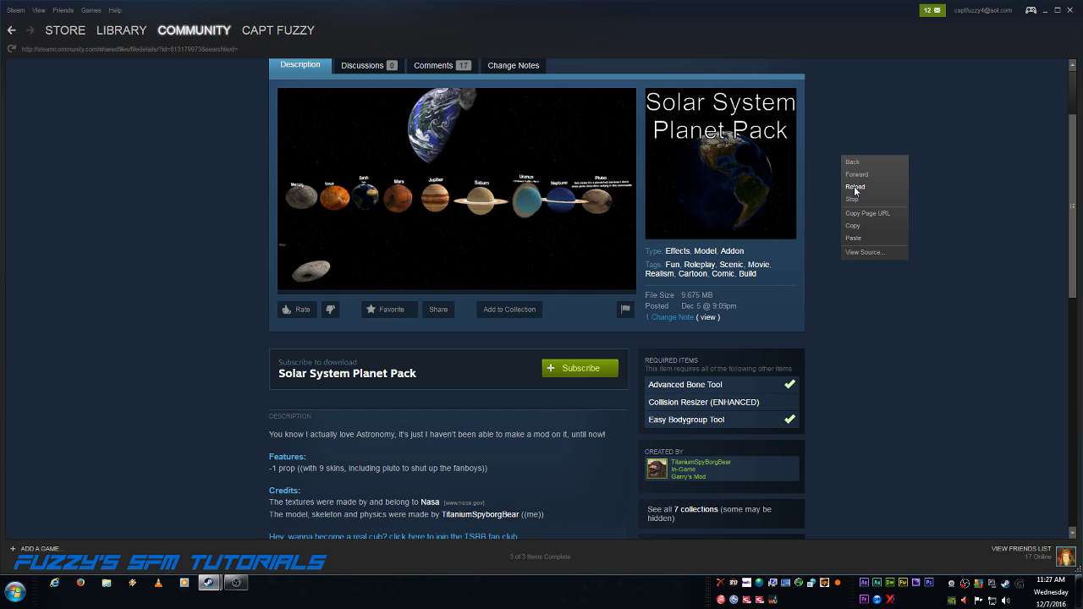
{"action": "left_click", "coordinate": [855, 190]}
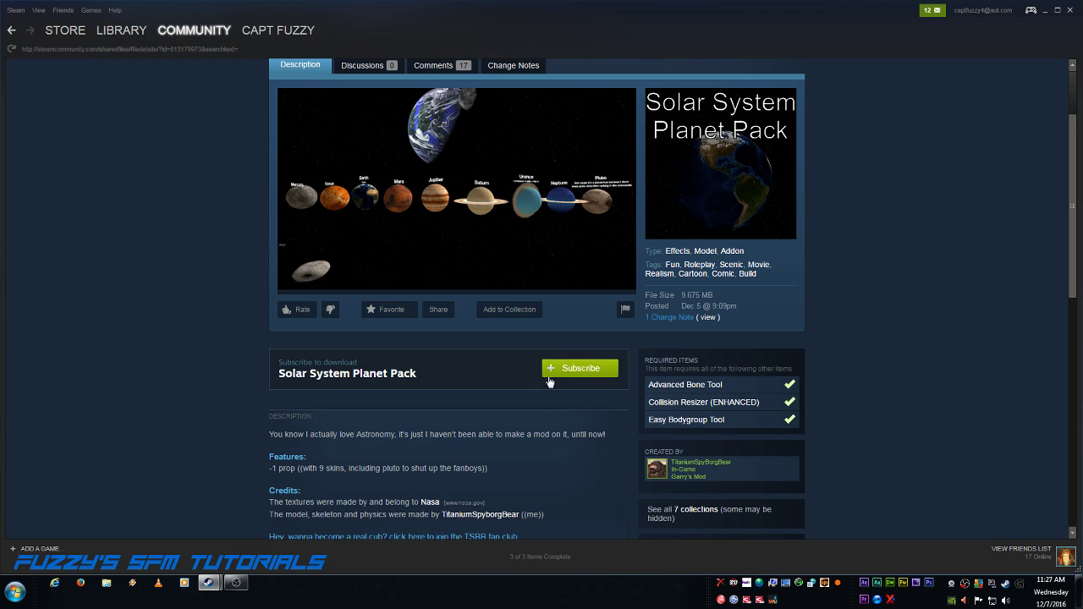
{"action": "left_click", "coordinate": [582, 369]}
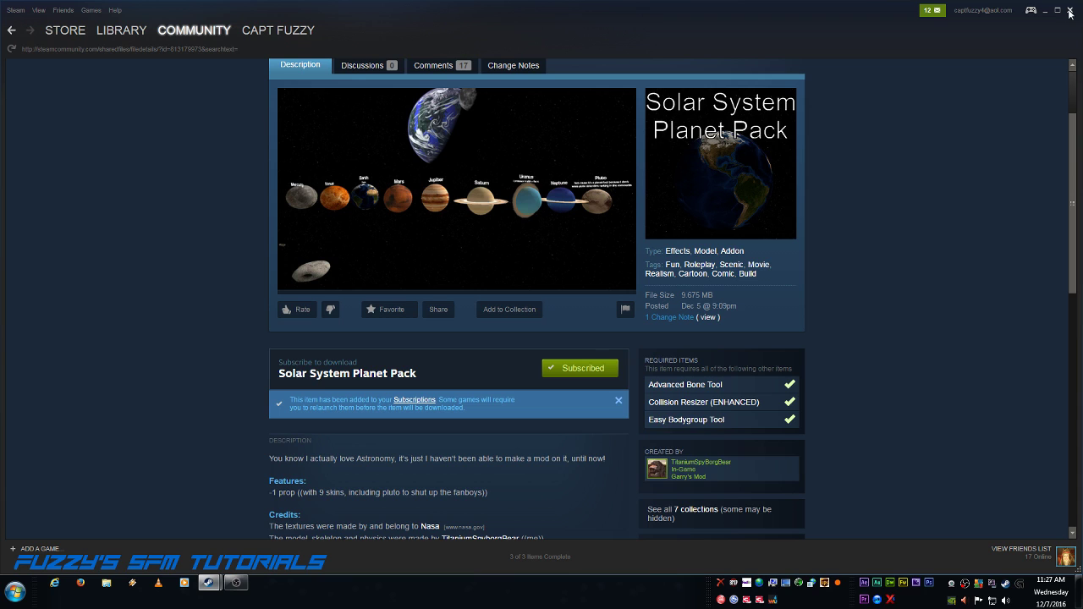
Check the download status of the Garry's Mod Workshop content and return to the planet pack's page
{"action": "left_click", "coordinate": [533, 559]}
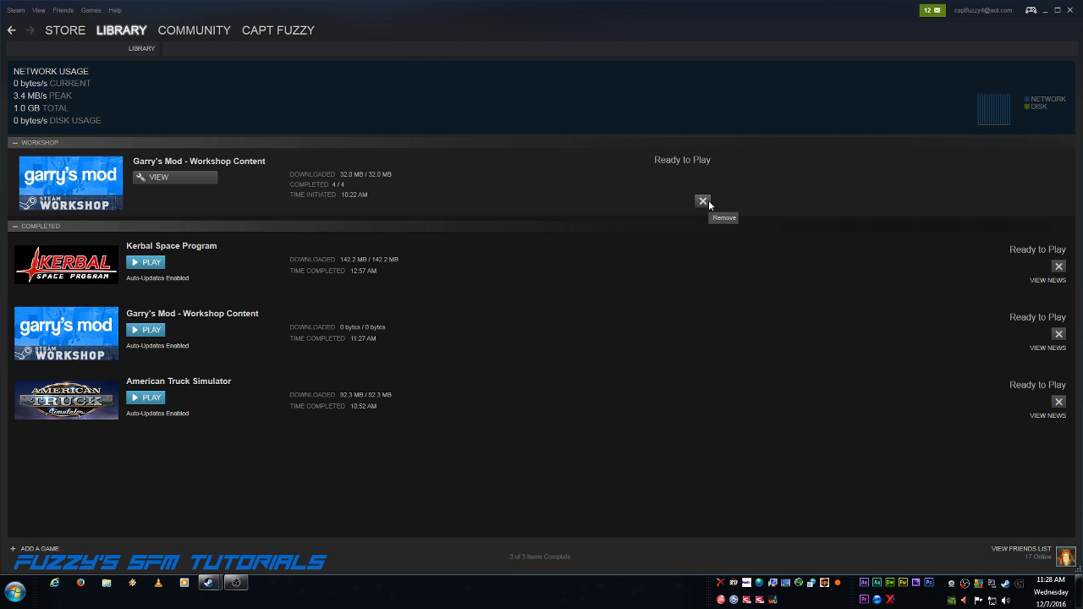
{"action": "left_click", "coordinate": [13, 31]}
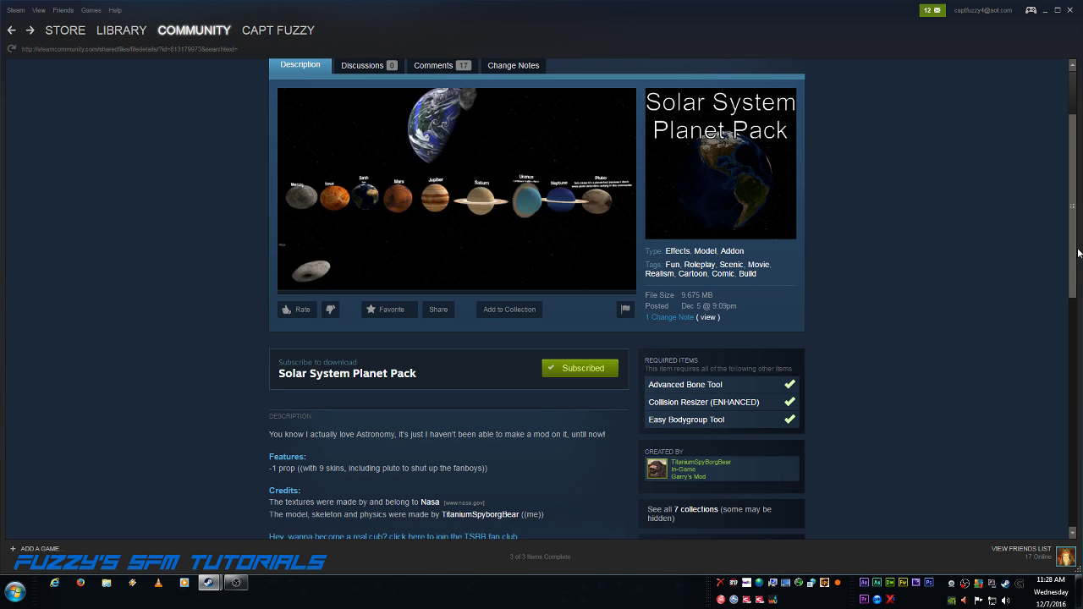
Close the Steam window, launch Garry's Mod, and quit the game from its main menu
{"action": "left_click", "coordinate": [1070, 11]}
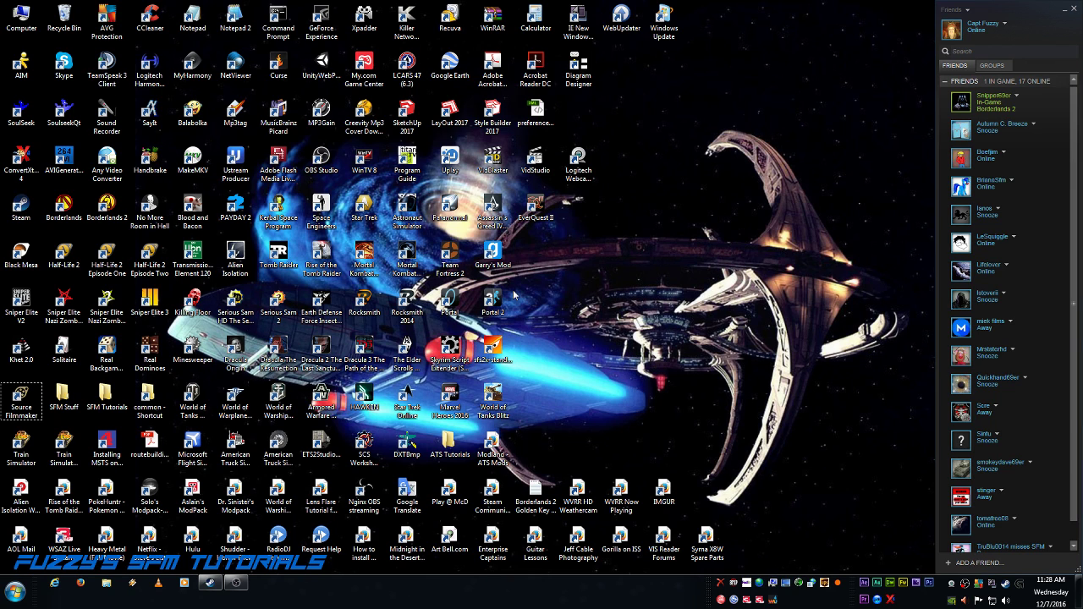
{"action": "double_click", "coordinate": [495, 252]}
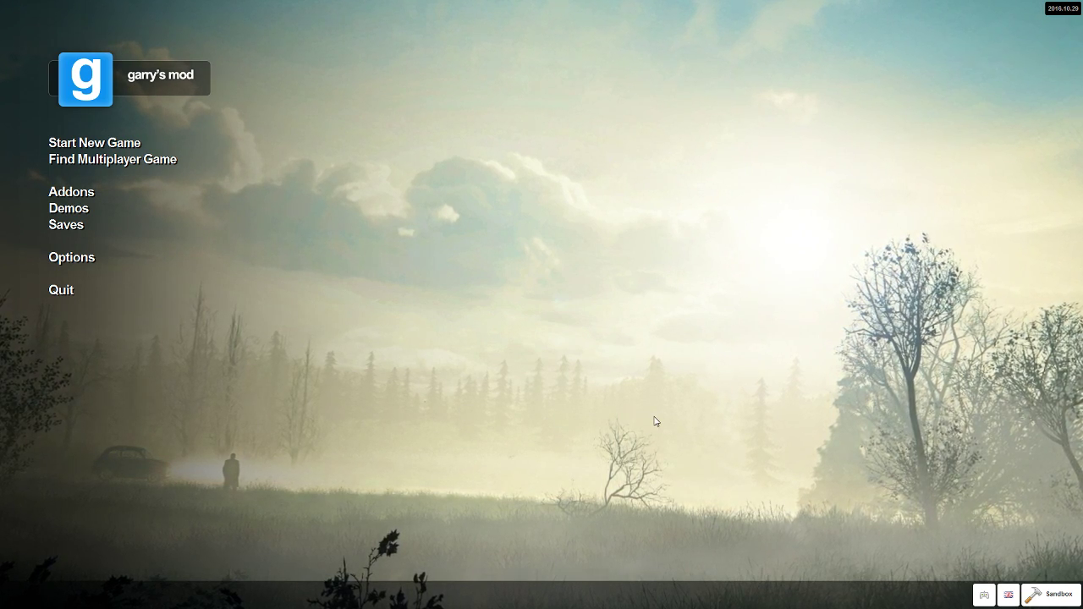
{"action": "left_click", "coordinate": [66, 295]}
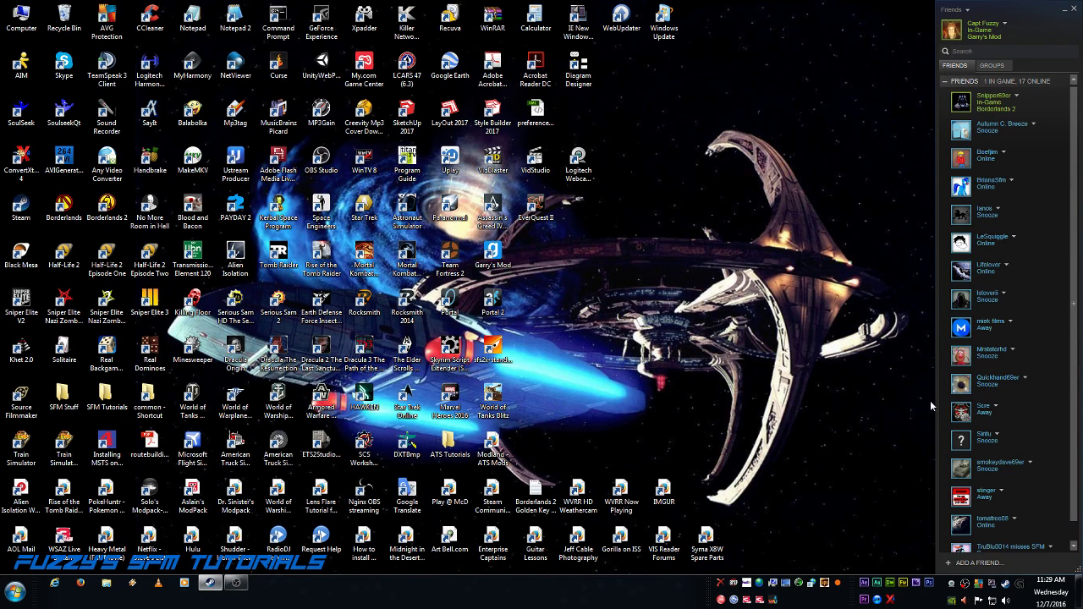
Switch to Windows Explorer and open the bin folder in C:\Program Files (x86)\Steam\steamapps\common\GarrysMod
{"action": "left_click", "coordinate": [106, 584]}
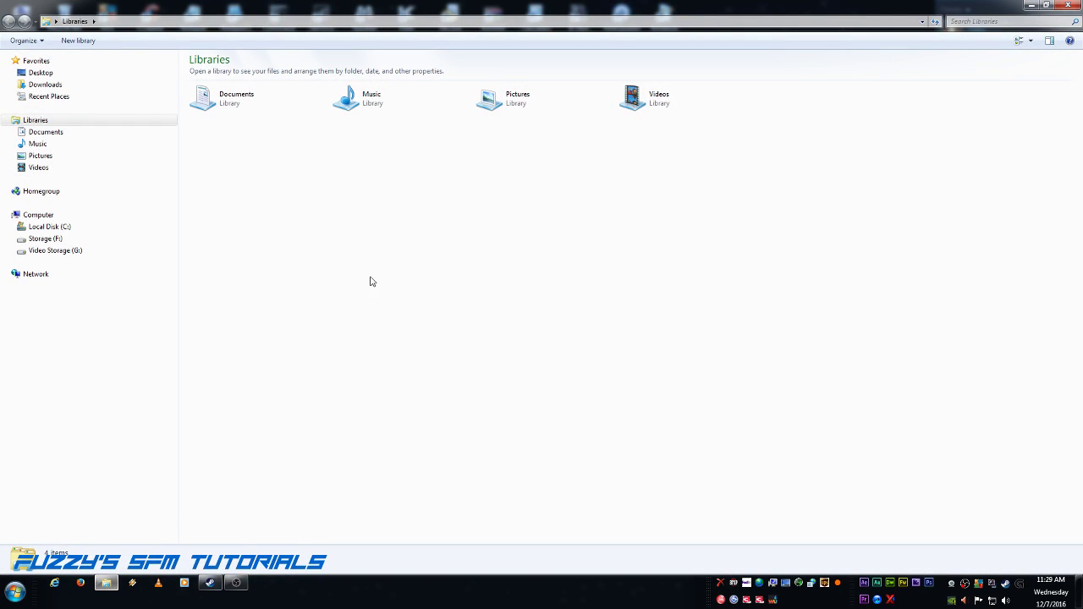
{"action": "left_click", "coordinate": [13, 228]}
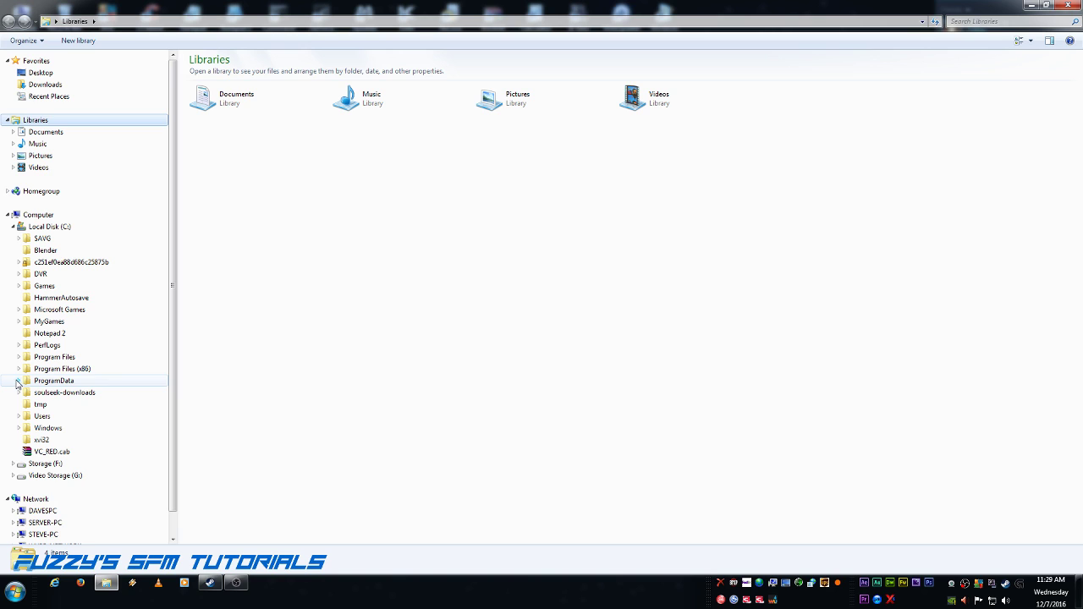
{"action": "left_click", "coordinate": [16, 370]}
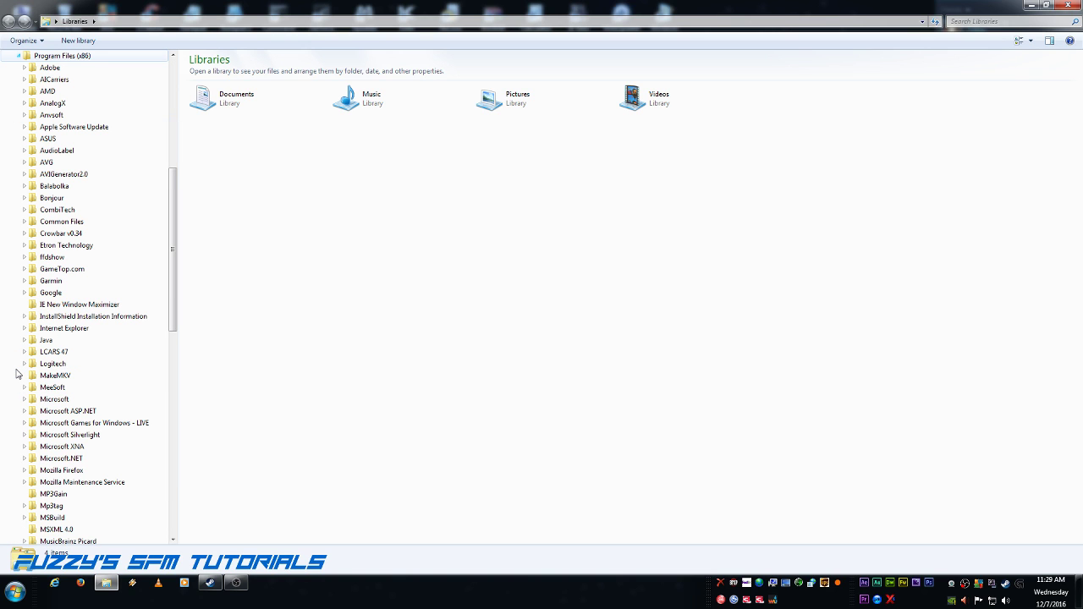
{"action": "scroll", "coordinate": [15, 372], "scroll_direction": "down", "scroll_amount": 9}
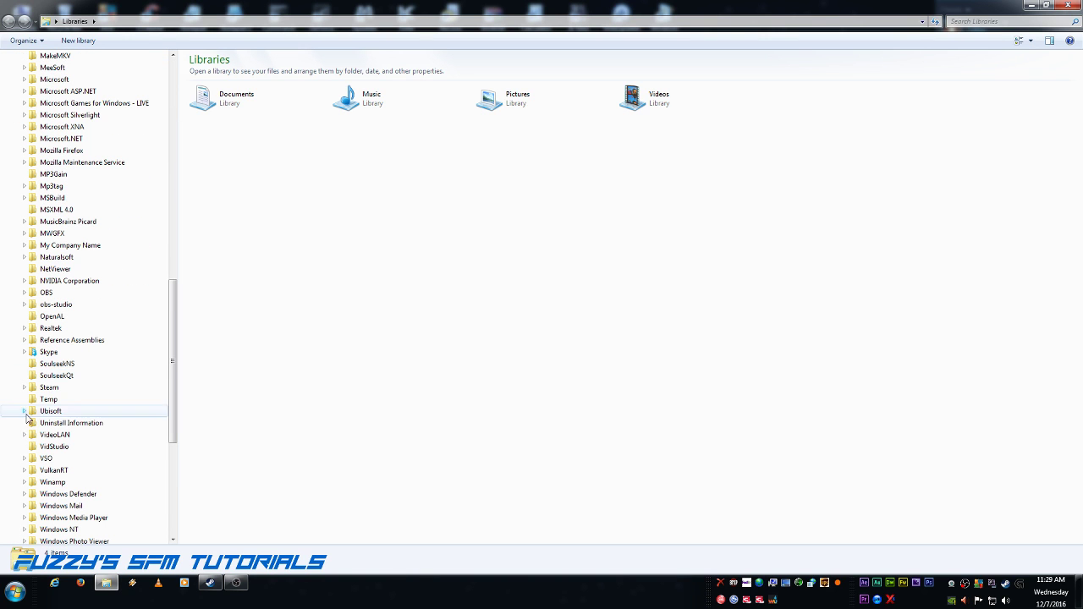
{"action": "left_click", "coordinate": [24, 387]}
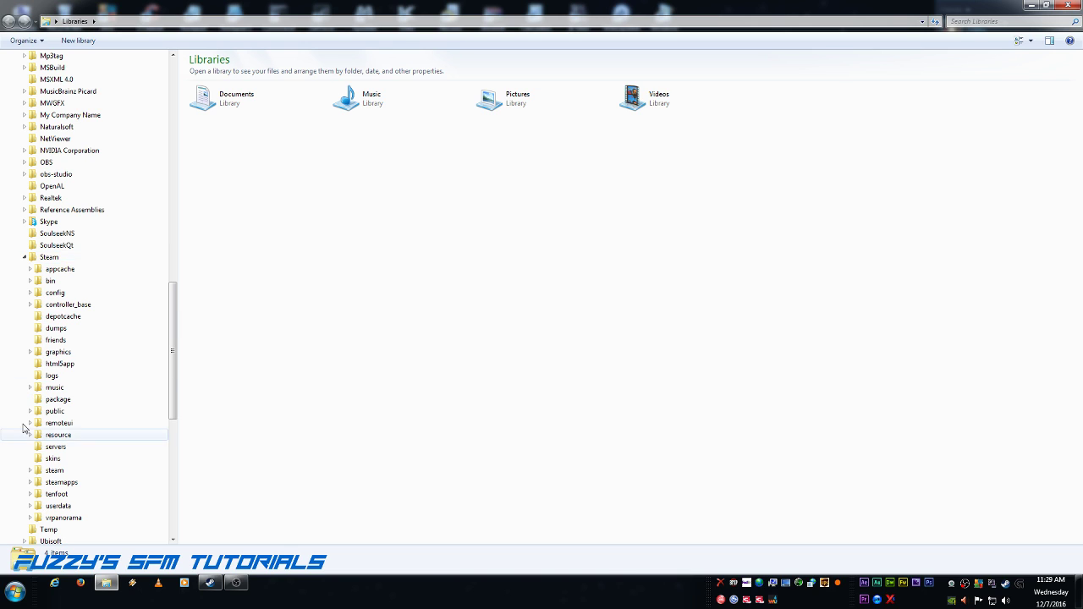
{"action": "left_click", "coordinate": [32, 482]}
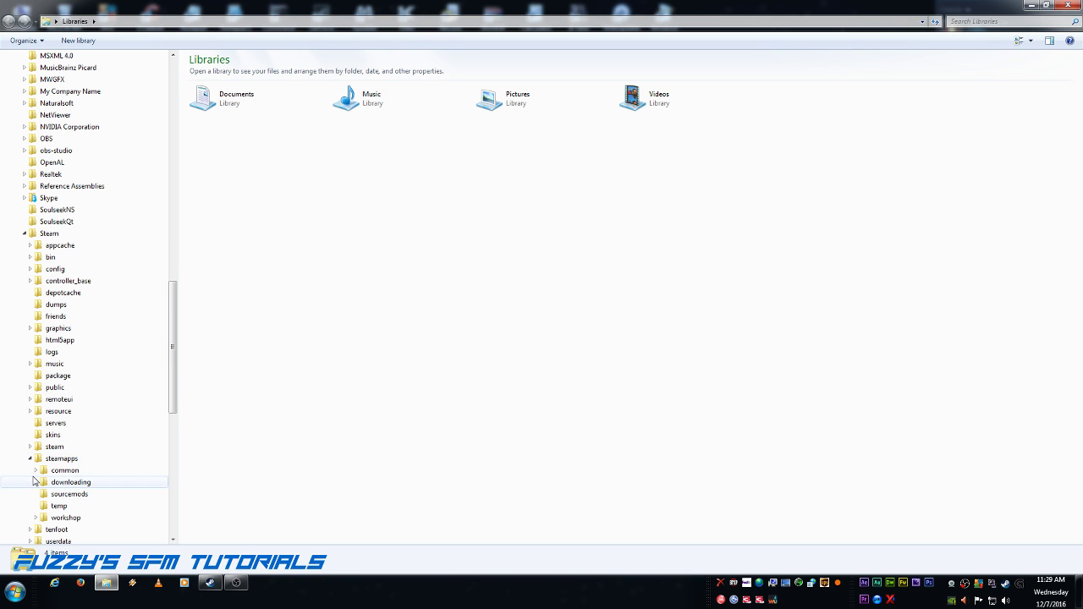
{"action": "left_click", "coordinate": [34, 471]}
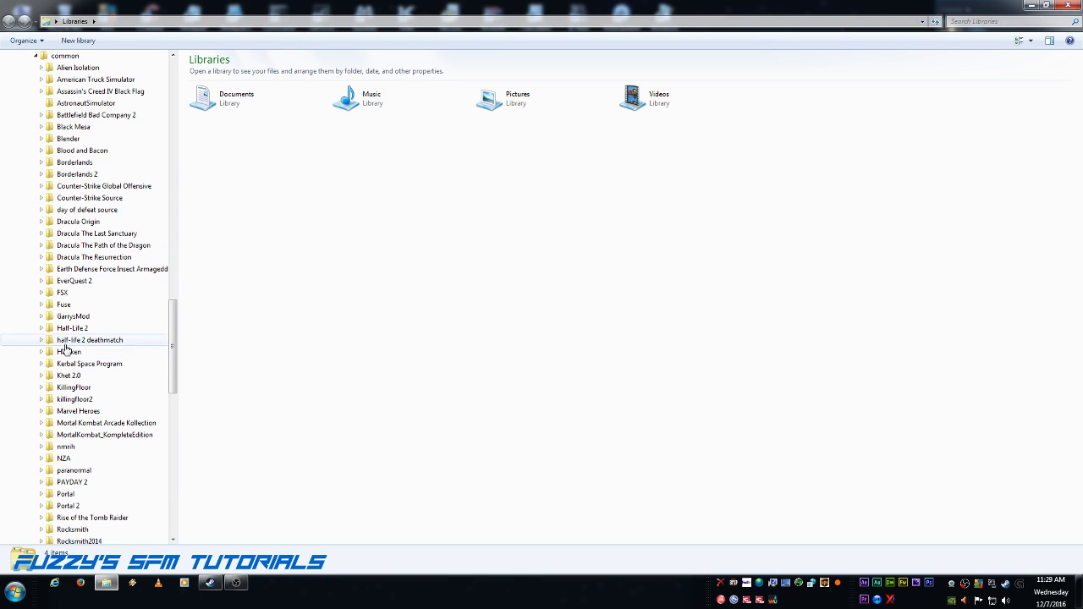
{"action": "left_click", "coordinate": [40, 318]}
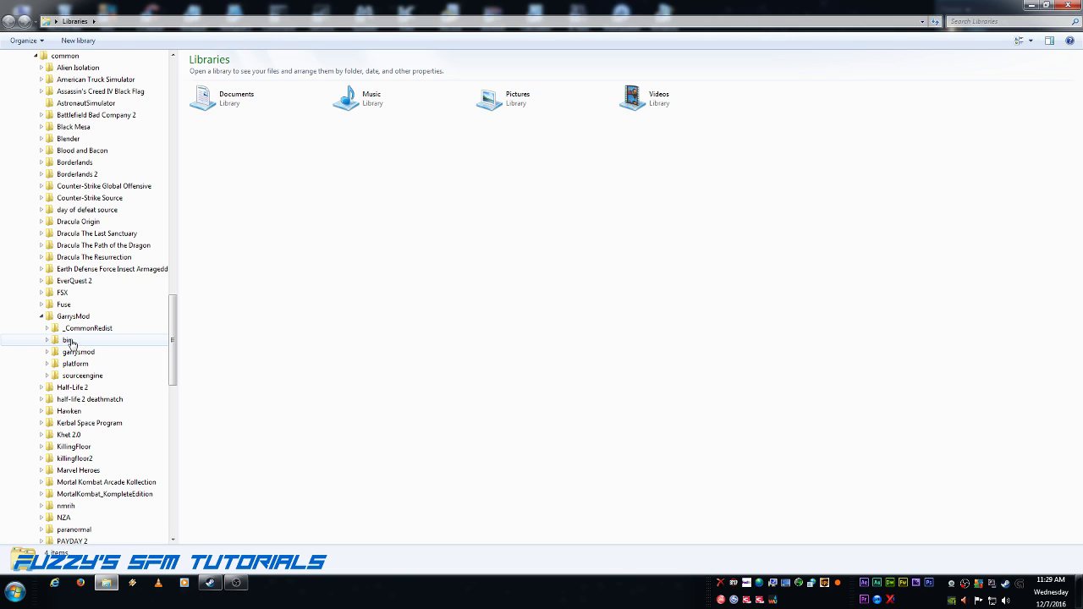
{"action": "left_click", "coordinate": [68, 340]}
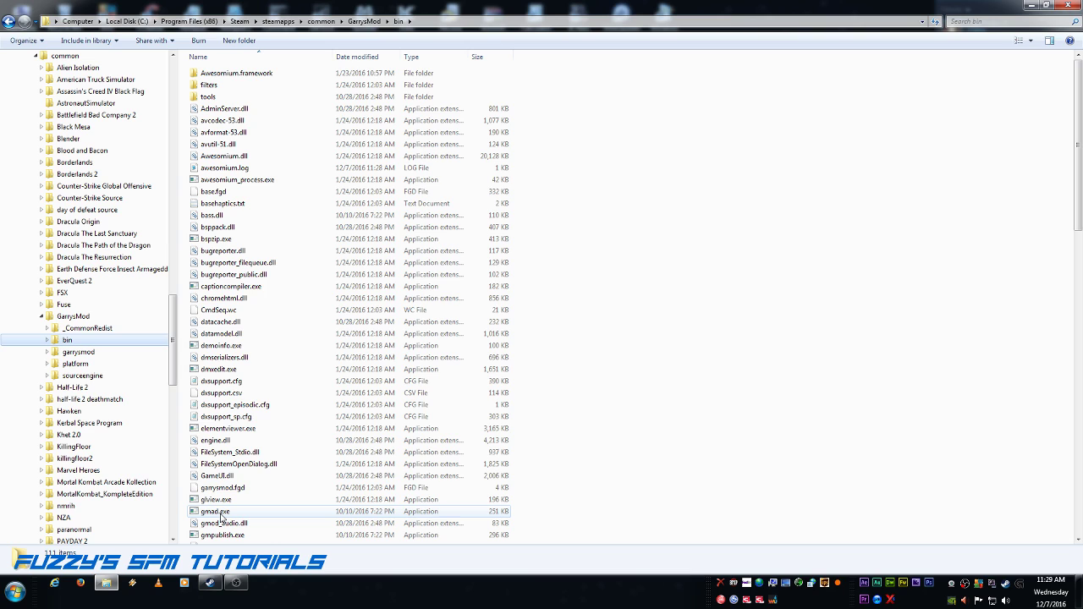
In the garrysmod\addons folder, extract solar_system_planet_pack_813179973.gma by dropping it onto gmad.exe
{"action": "left_click", "coordinate": [47, 352]}
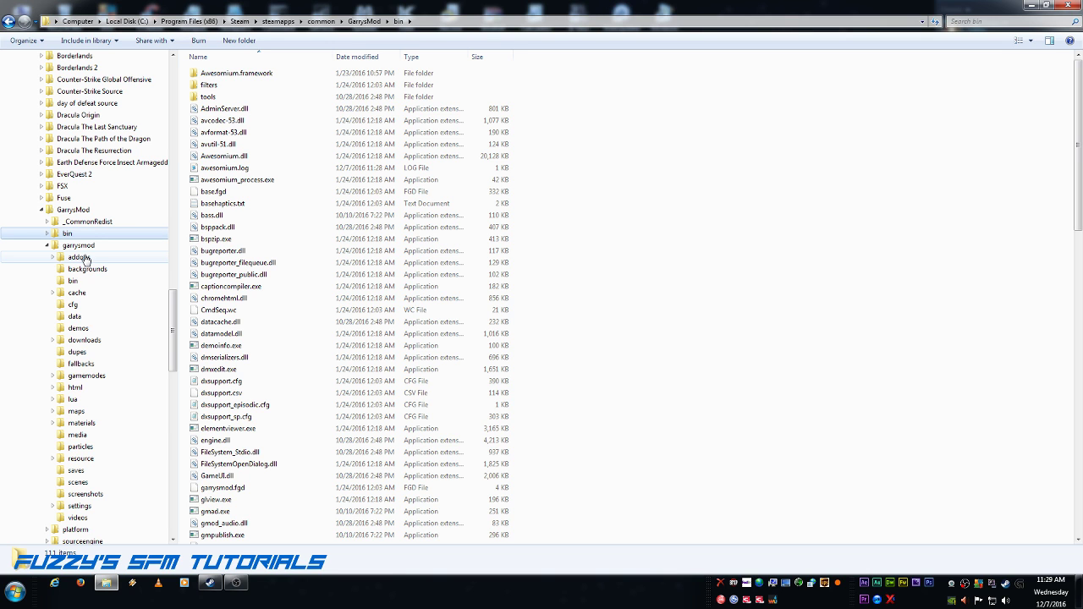
{"action": "left_click", "coordinate": [82, 258]}
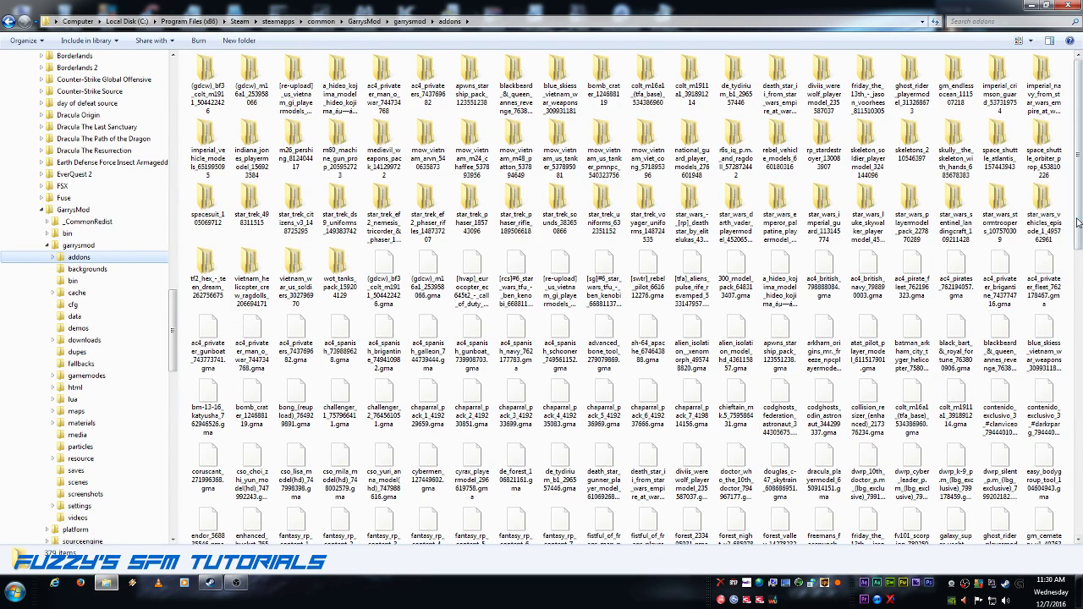
{"action": "left_click_drag", "start_coordinate": [1079, 221], "coordinate": [1079, 271]}
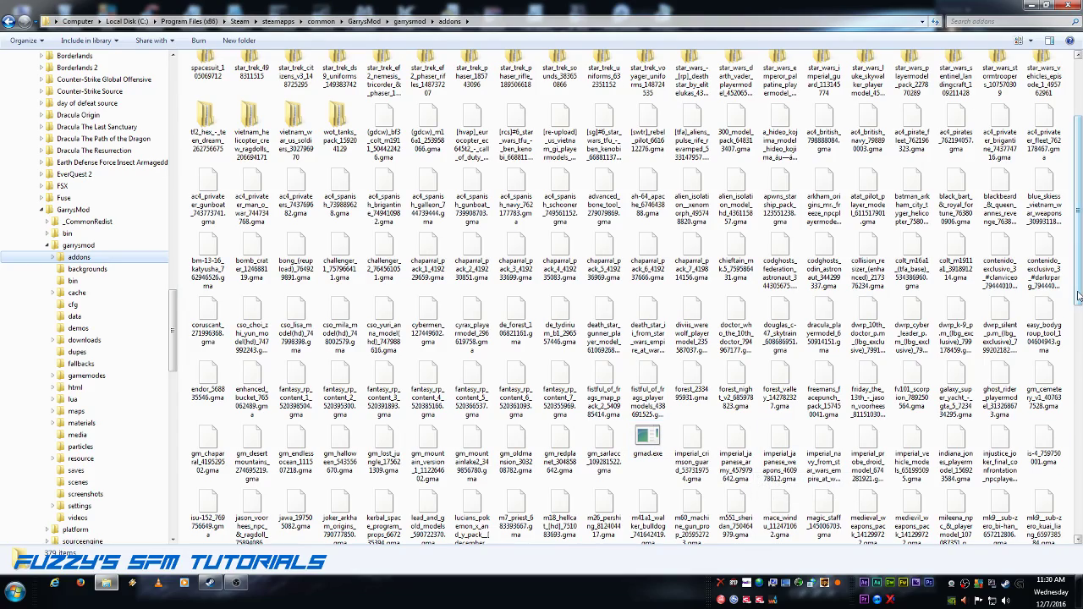
{"action": "left_click_drag", "start_coordinate": [1079, 301], "coordinate": [1079, 338]}
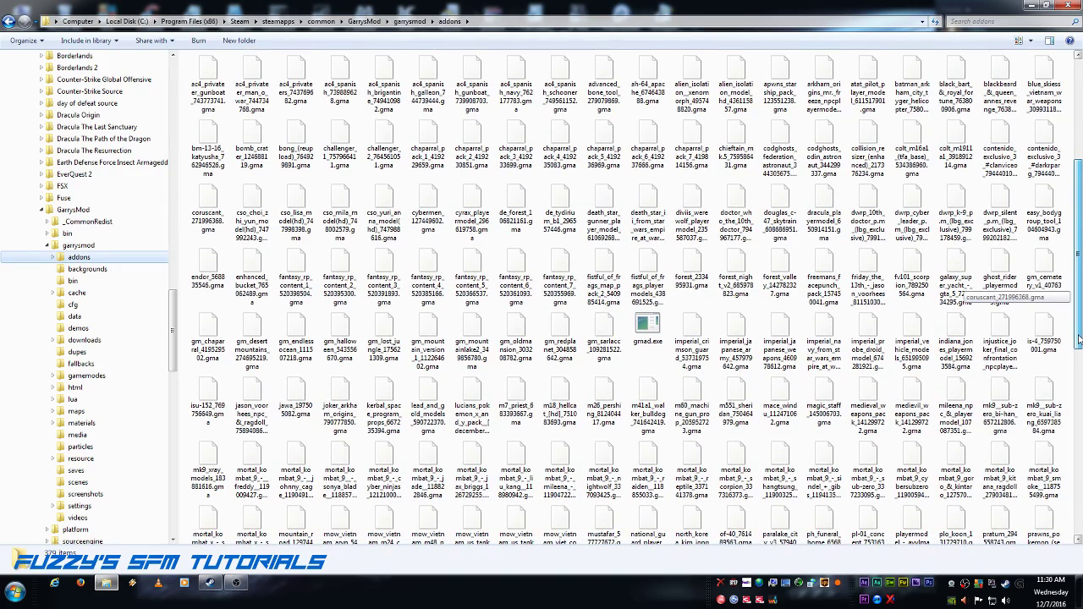
{"action": "left_click_drag", "start_coordinate": [1079, 339], "coordinate": [1079, 414]}
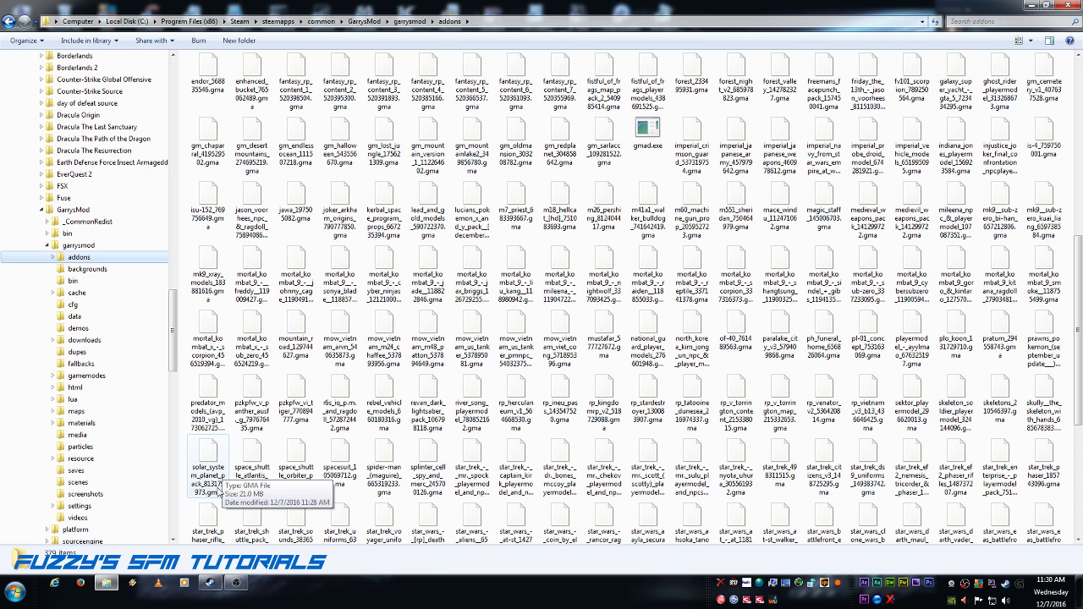
{"action": "left_click", "coordinate": [207, 461]}
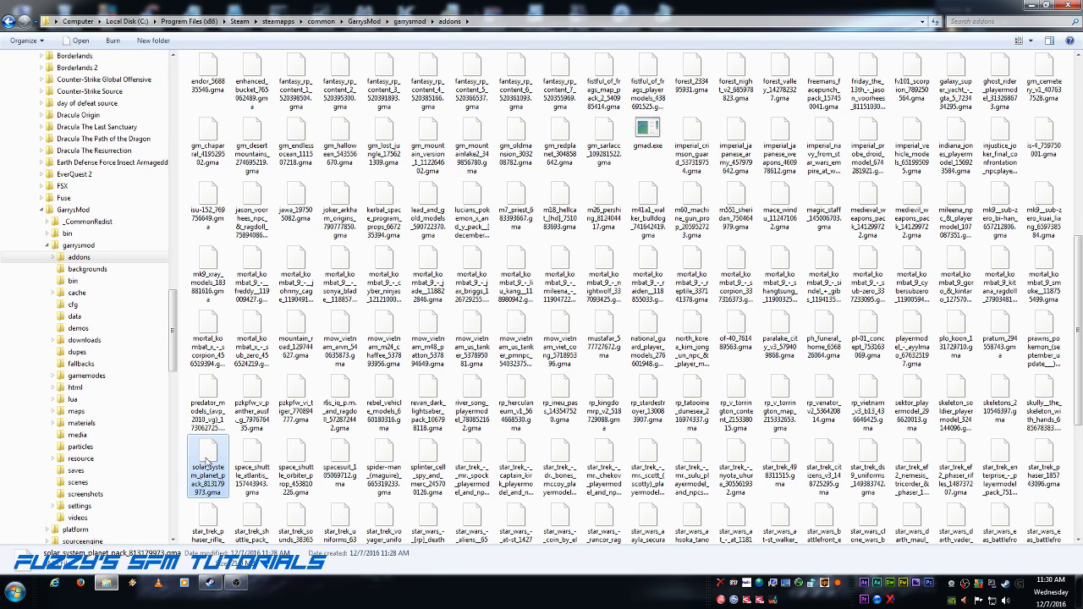
{"action": "left_click_drag", "start_coordinate": [207, 461], "coordinate": [648, 142]}
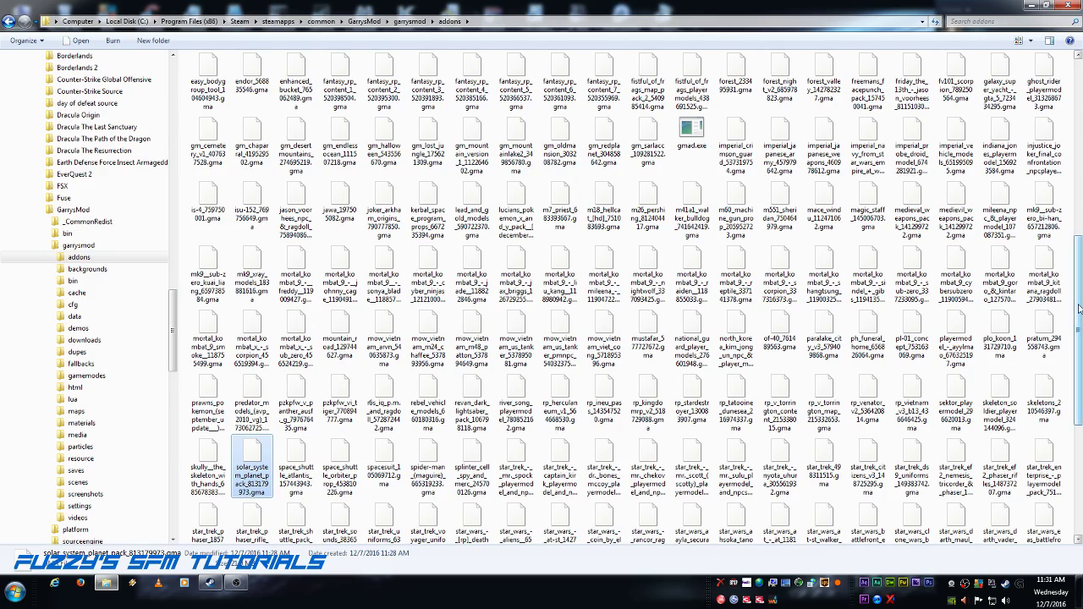
Open the extracted solar_system_planet_pack_813179973 folder and copy its materials and models folders
{"action": "left_click_drag", "start_coordinate": [1079, 309], "coordinate": [1080, 115]}
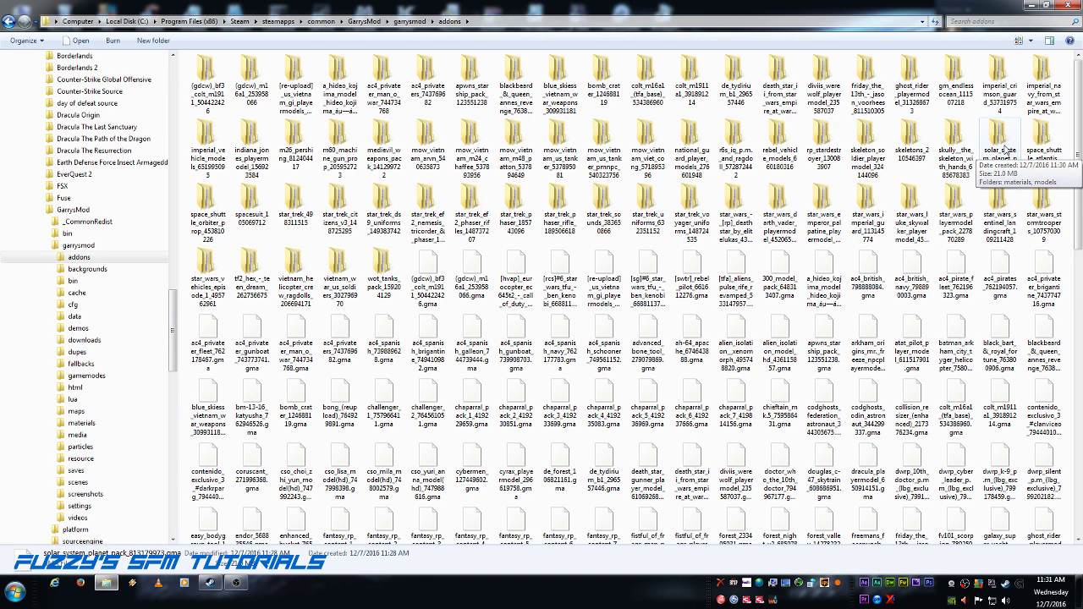
{"action": "double_click", "coordinate": [1004, 149]}
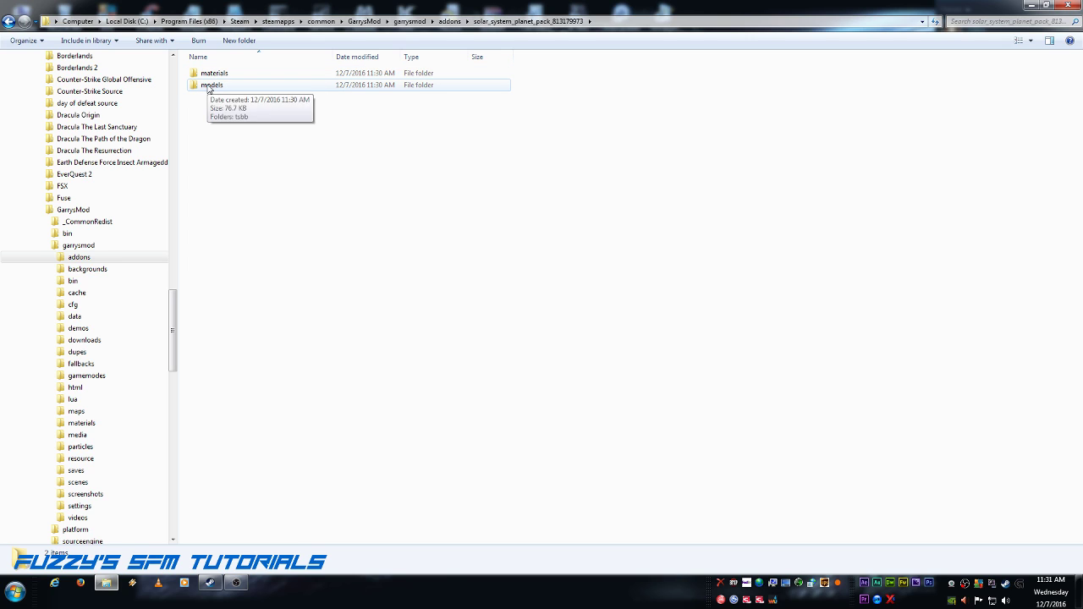
{"action": "left_click", "coordinate": [215, 76]}
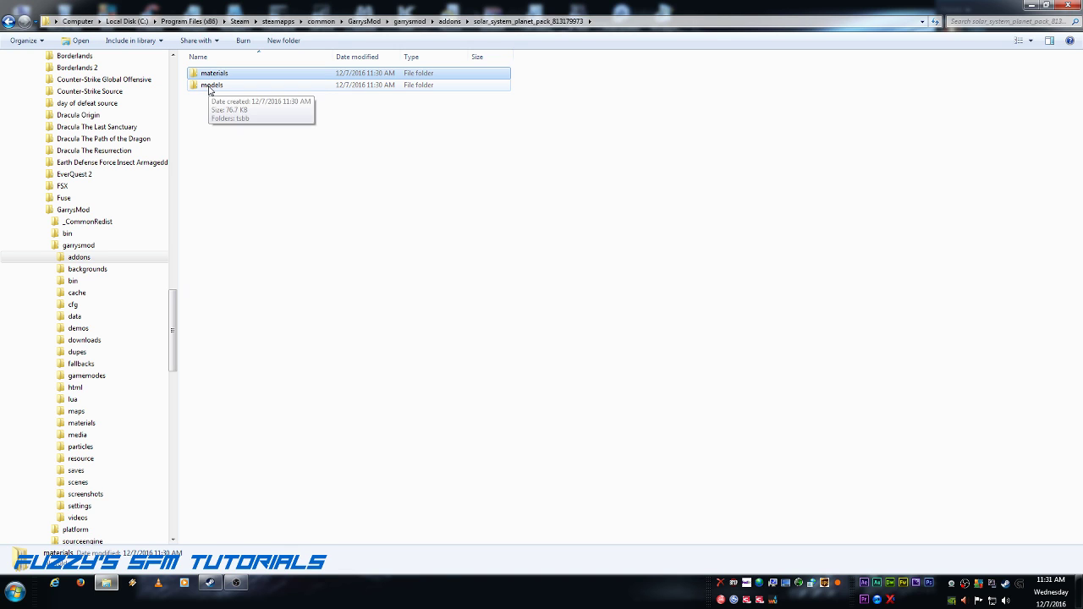
{"action": "left_click", "coordinate": [210, 88], "text": "shift"}
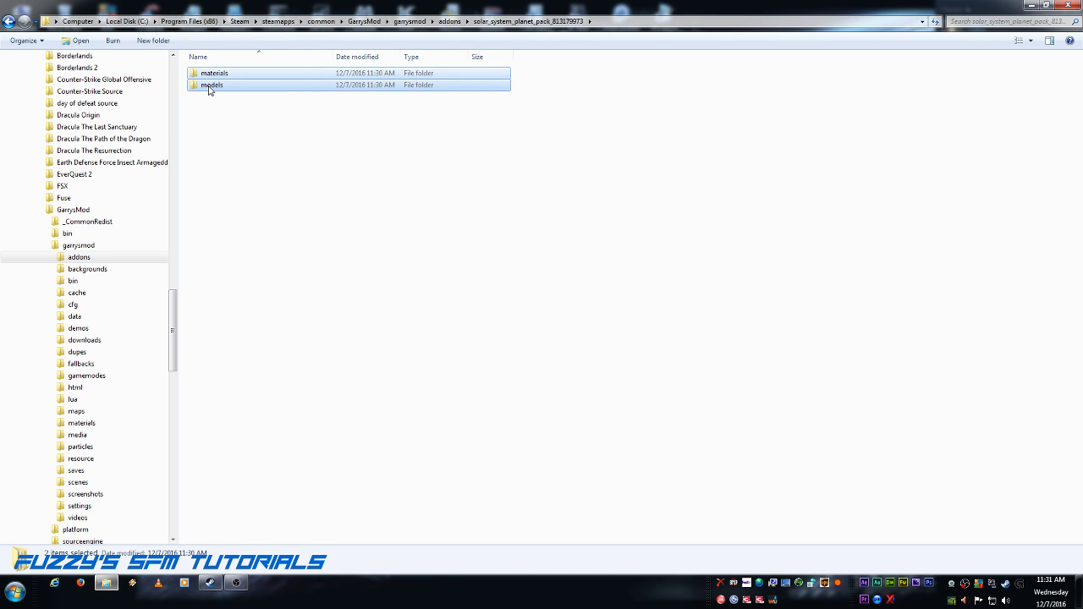
{"action": "right_click", "coordinate": [209, 90]}
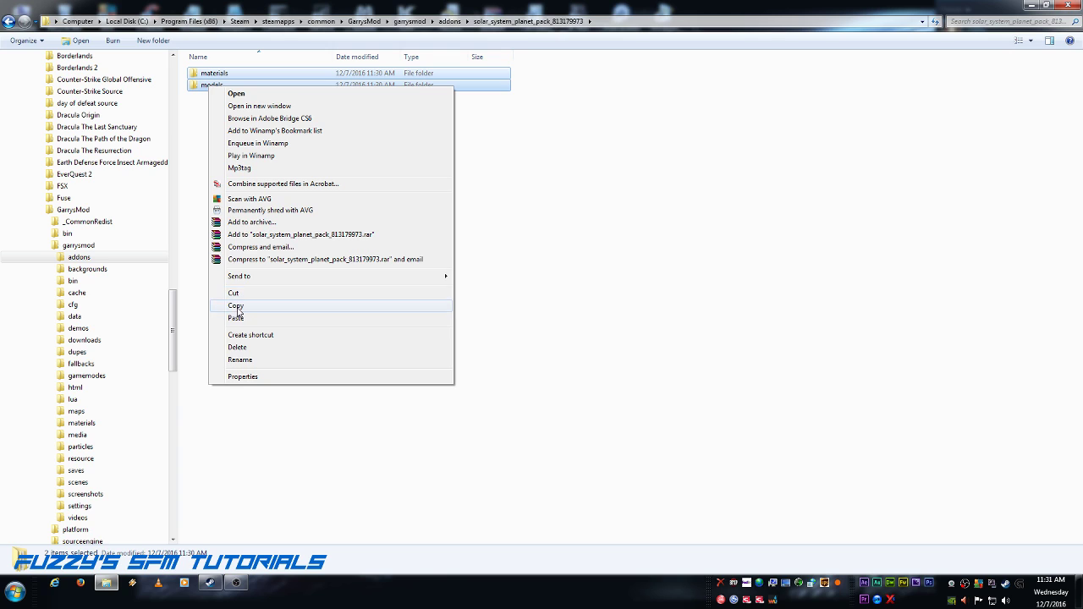
{"action": "left_click", "coordinate": [236, 307]}
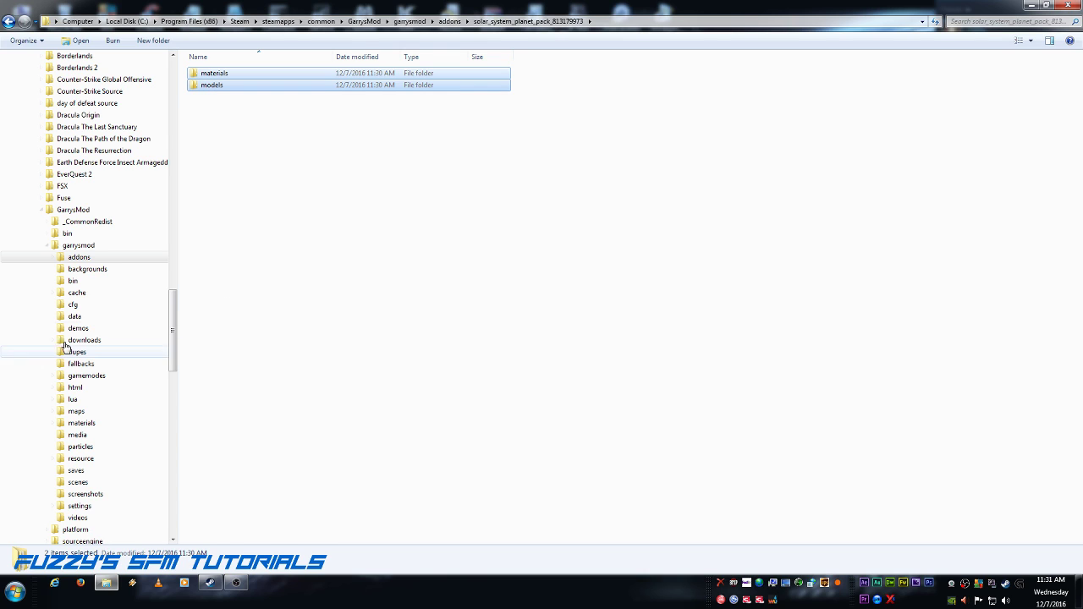
Paste the copied folders into SourceFilmmaker\game\garrysmod, merging with the existing folders for all current items
{"action": "left_click", "coordinate": [49, 246]}
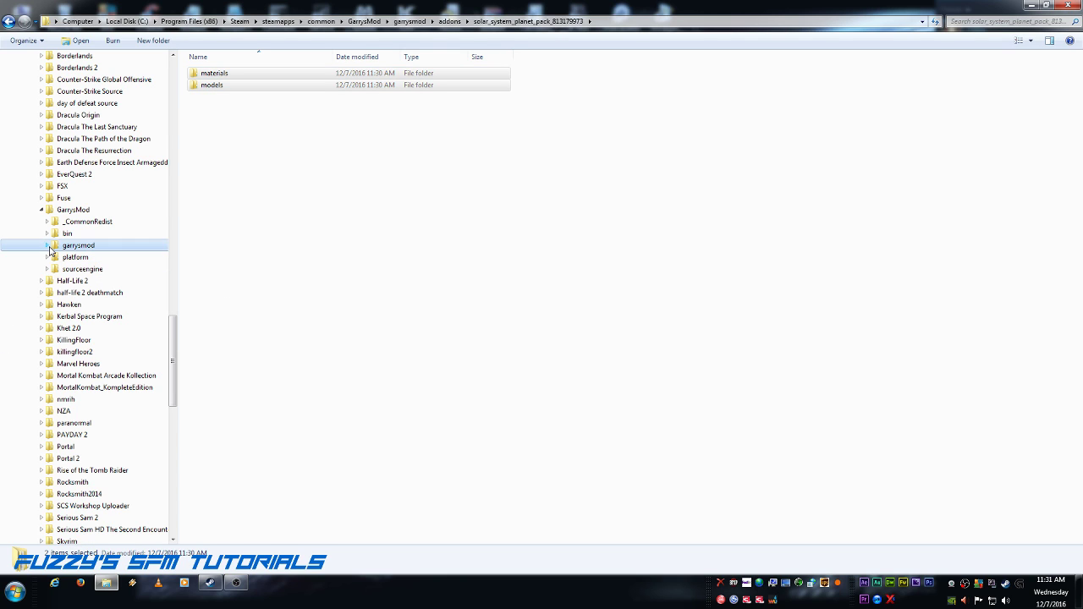
{"action": "left_click", "coordinate": [41, 210]}
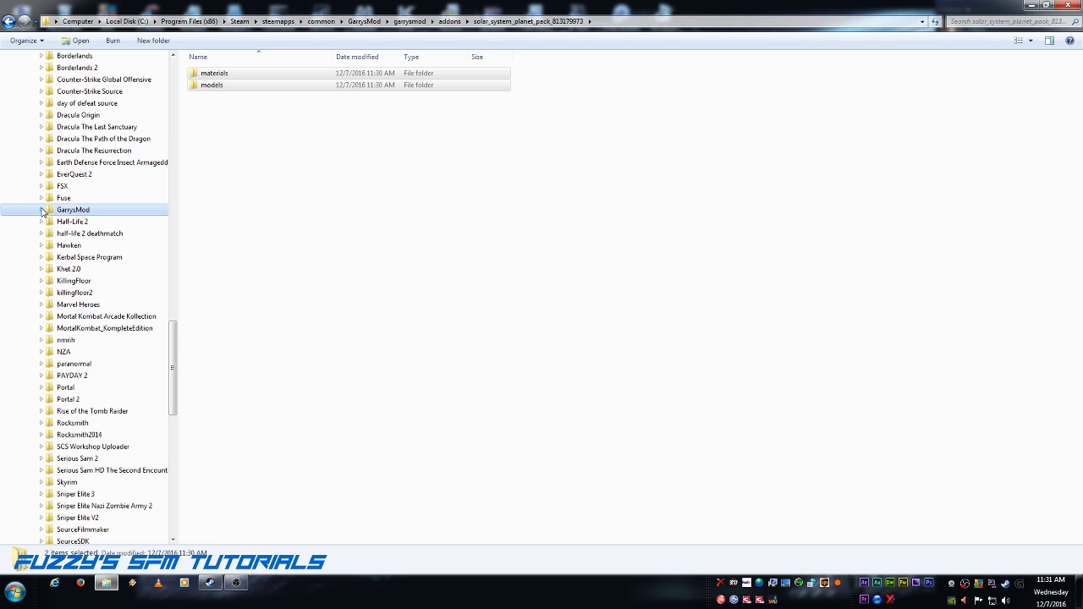
{"action": "left_click", "coordinate": [40, 530]}
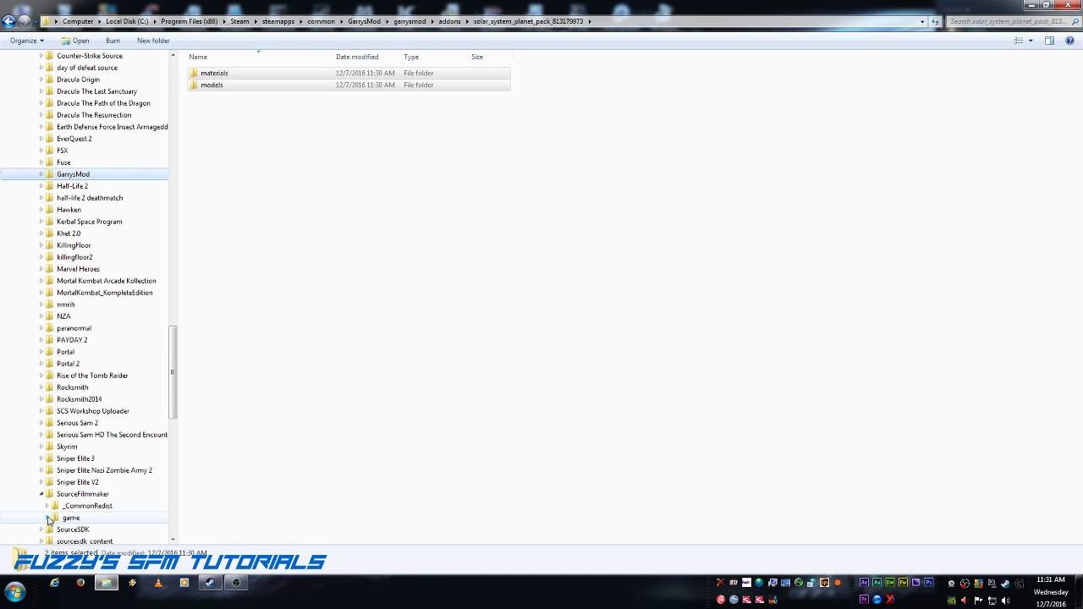
{"action": "left_click", "coordinate": [47, 518]}
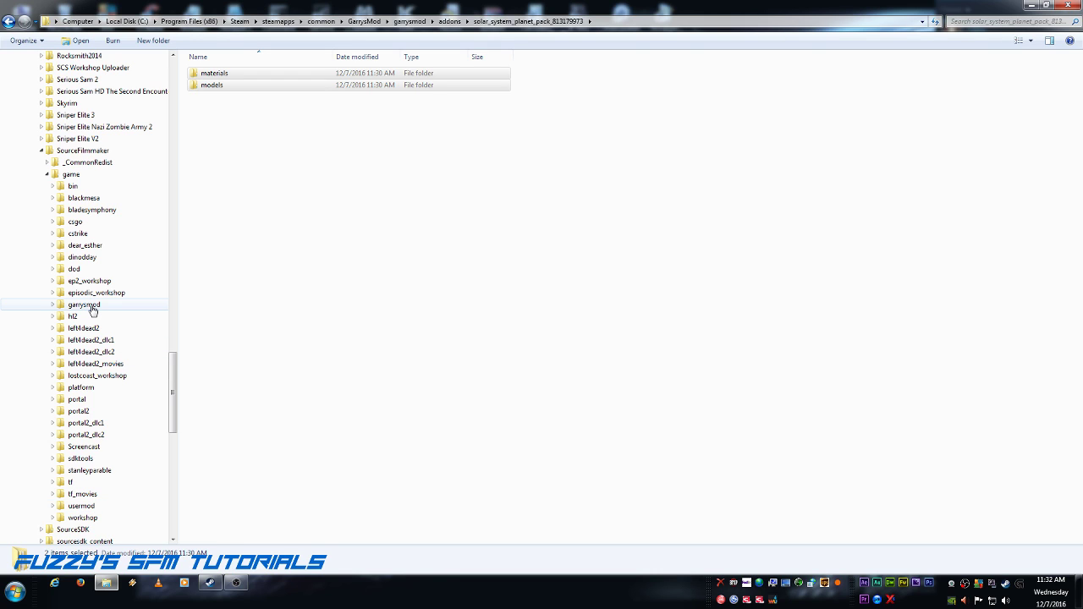
{"action": "right_click", "coordinate": [92, 309]}
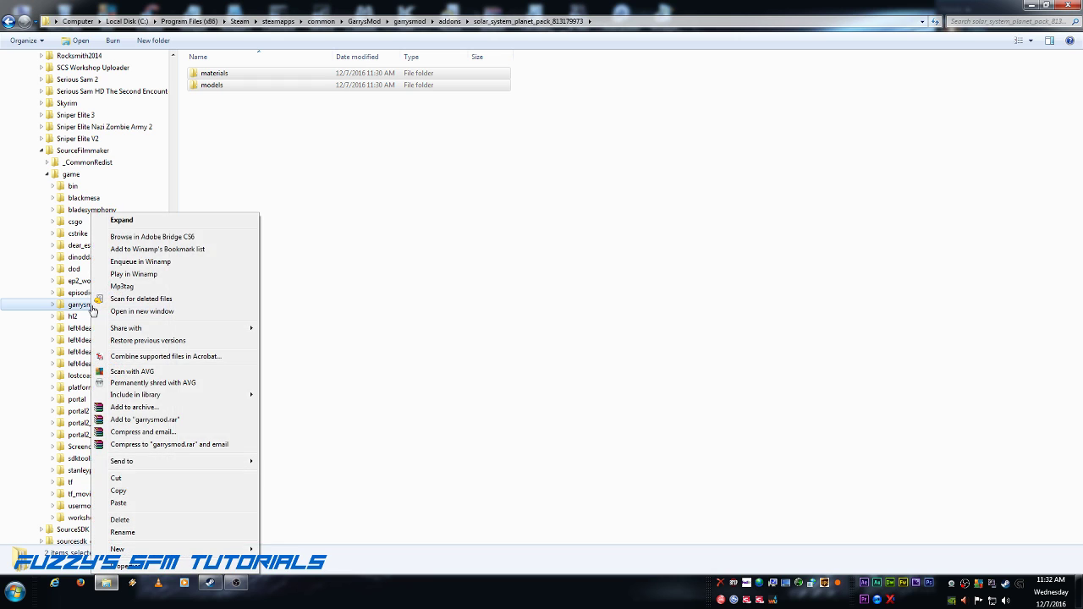
{"action": "left_click", "coordinate": [119, 504]}
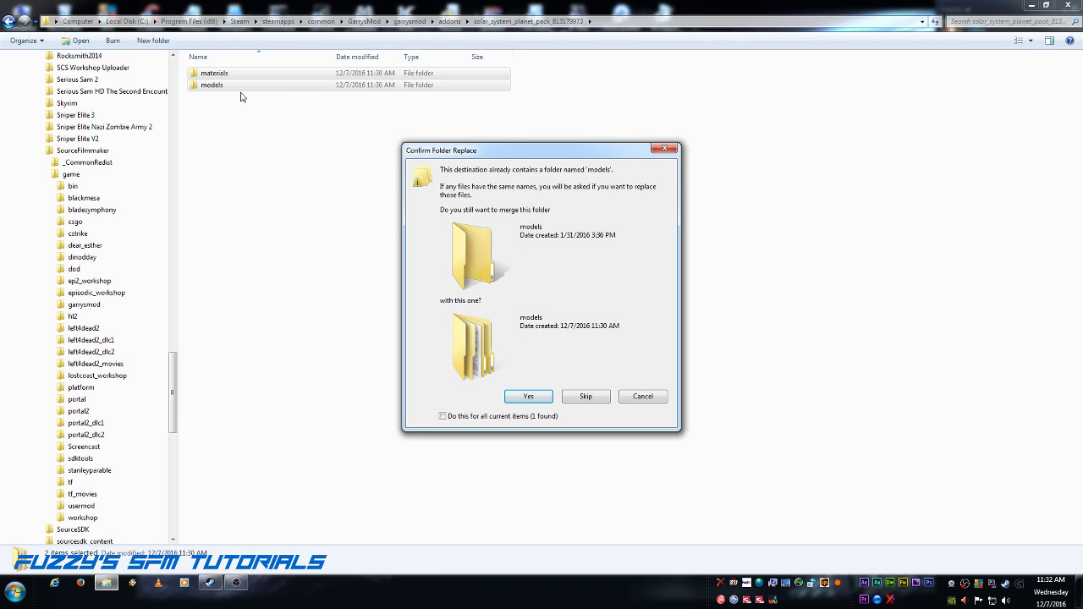
{"action": "left_click", "coordinate": [444, 418]}
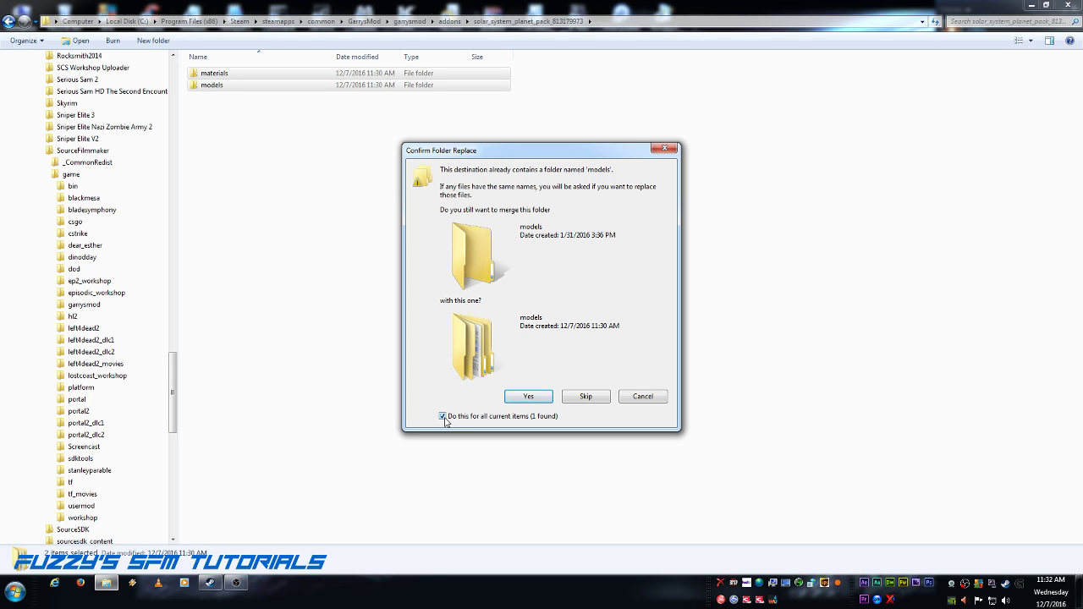
{"action": "left_click", "coordinate": [512, 397]}
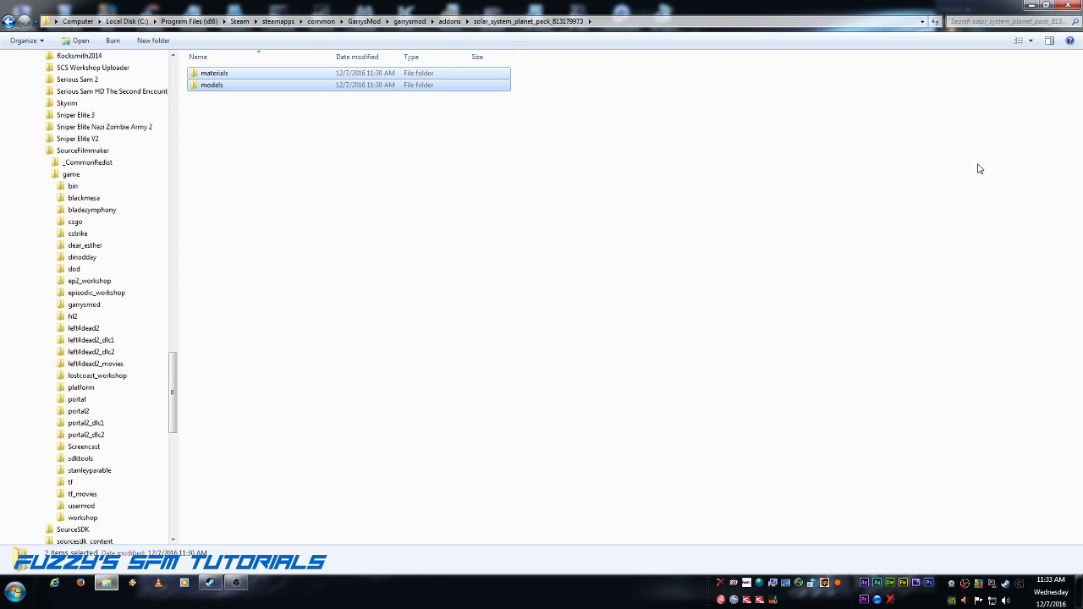
Close Windows Explorer and launch Source Filmmaker from the desktop
{"action": "left_click", "coordinate": [1068, 6]}
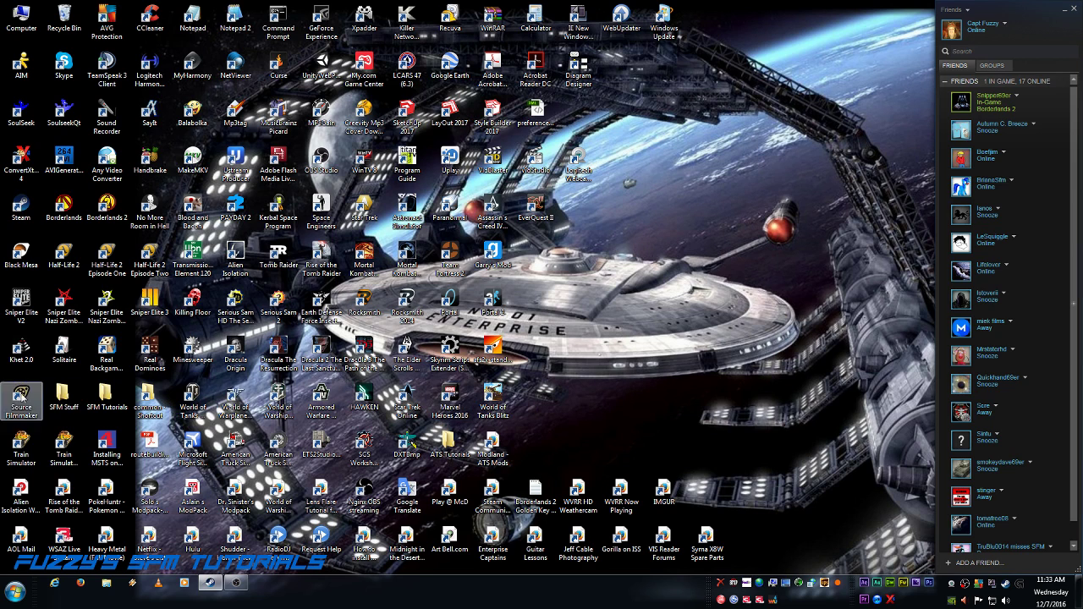
{"action": "left_click", "coordinate": [21, 398]}
{"action": "double_click", "coordinate": [21, 398]}
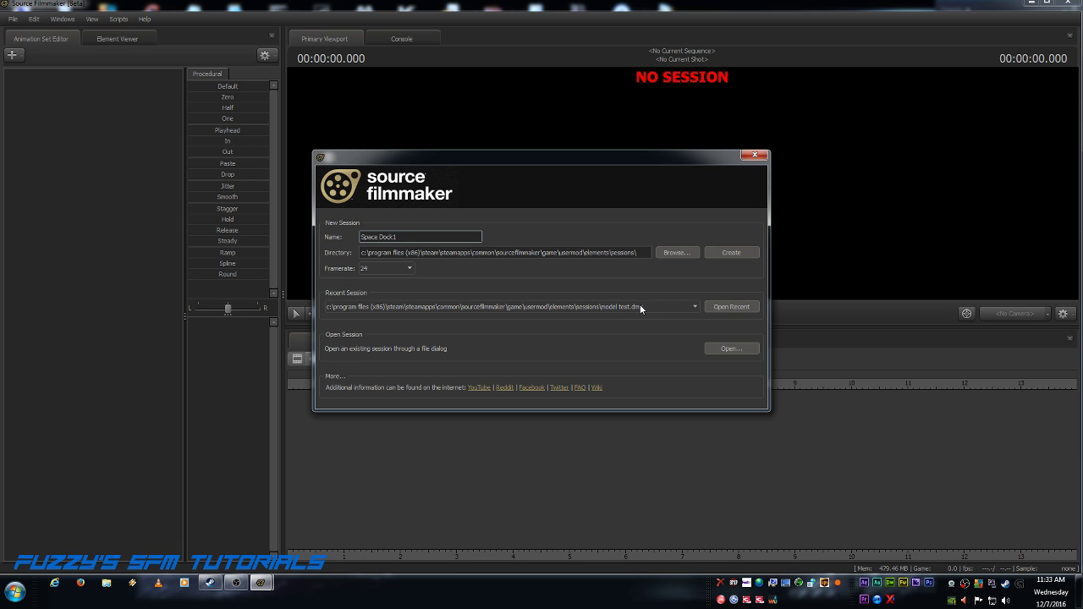
Open the recent session model test.dmx and switch the timeline to the Motion Editor
{"action": "left_click", "coordinate": [727, 309]}
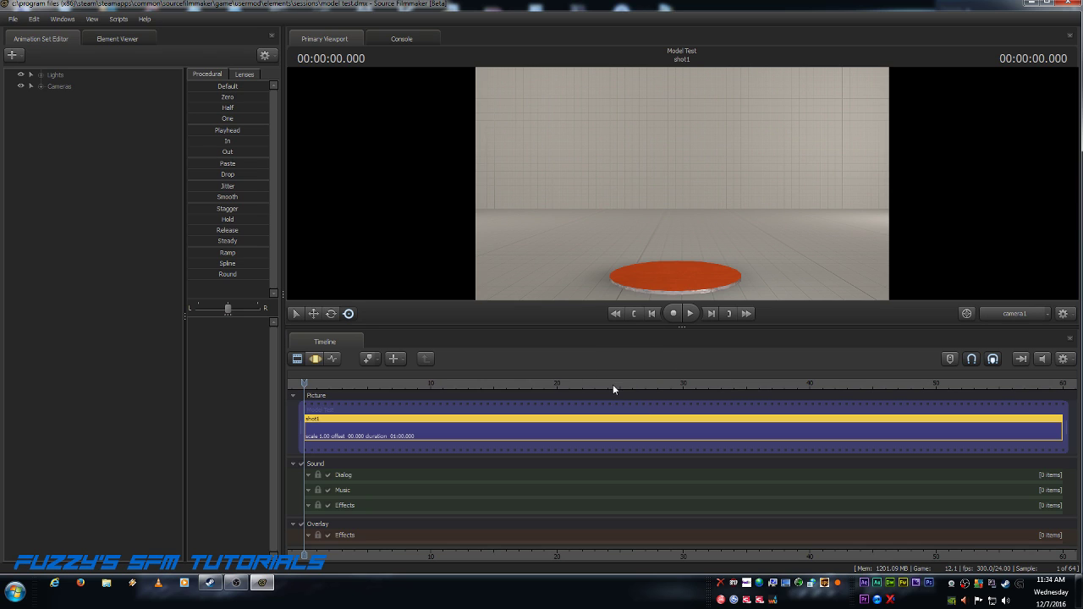
{"action": "left_click", "coordinate": [317, 359]}
{"action": "left_click", "coordinate": [316, 359]}
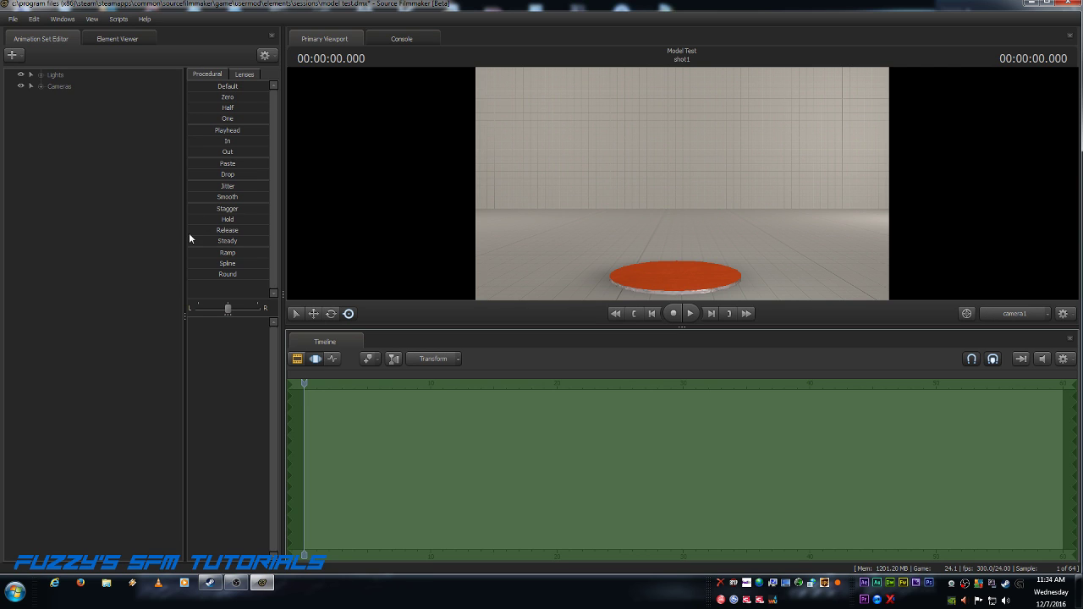
Start creating an animation set for a new model, filter the models by "solar" and select tsbb\solarsystem\planet.mdl
{"action": "left_click", "coordinate": [19, 58]}
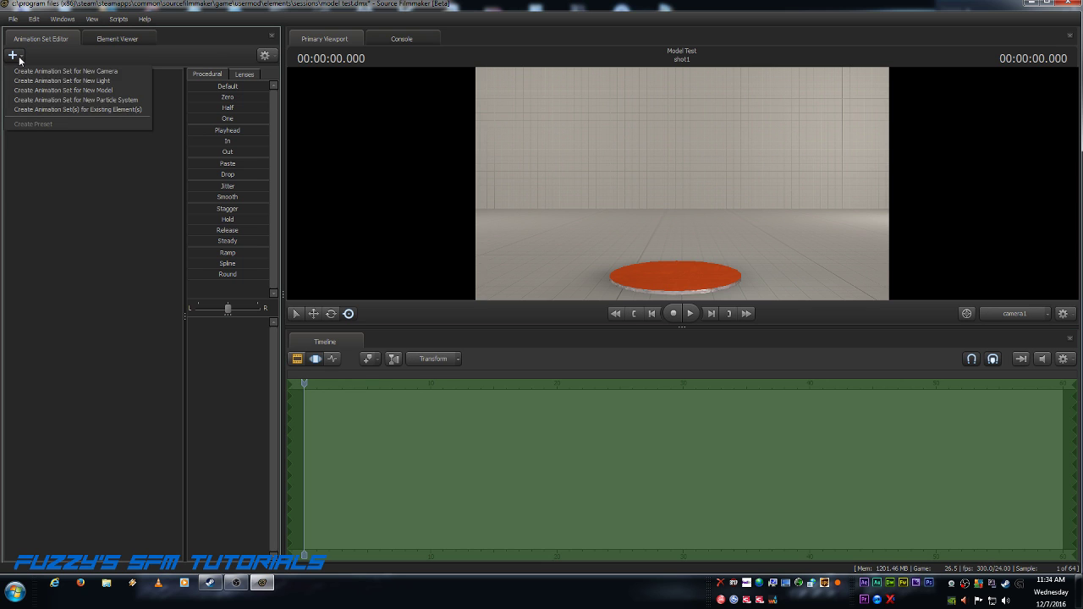
{"action": "left_click", "coordinate": [80, 92]}
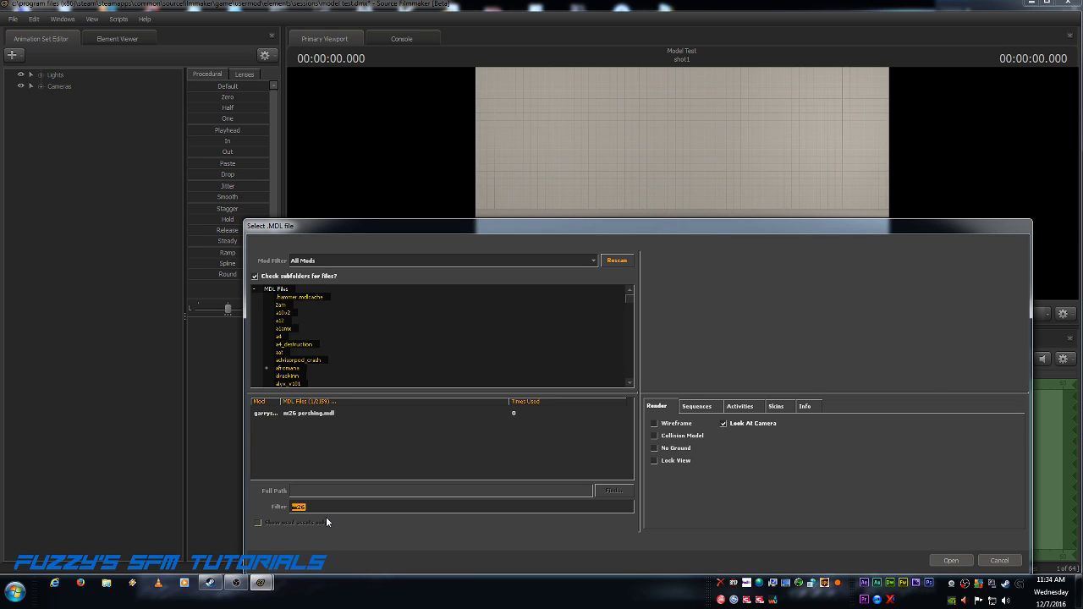
{"action": "type", "text": "a"}
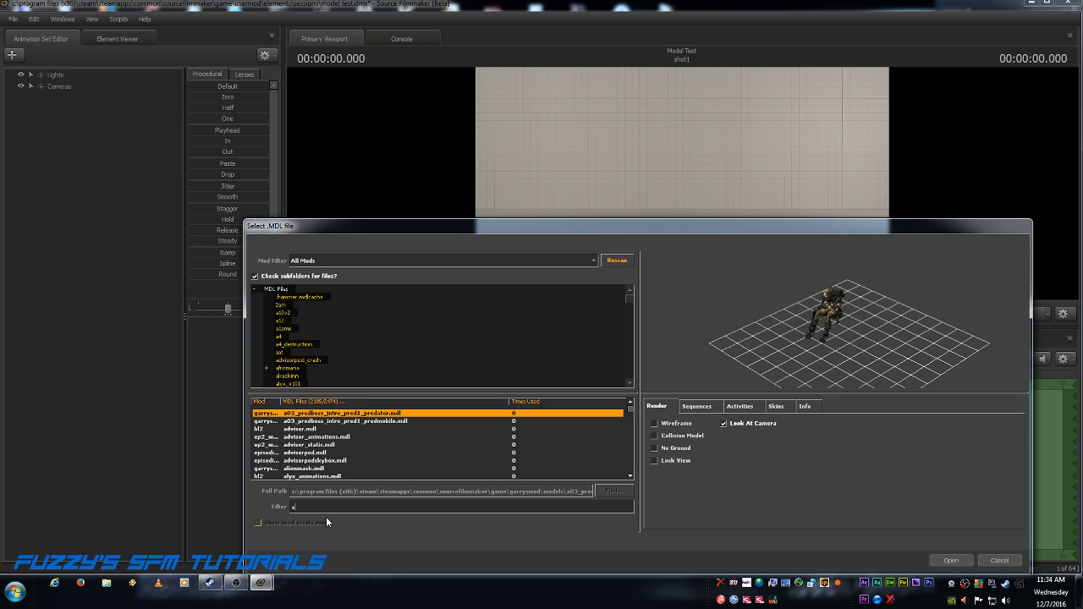
{"action": "type", "text": "olar"}
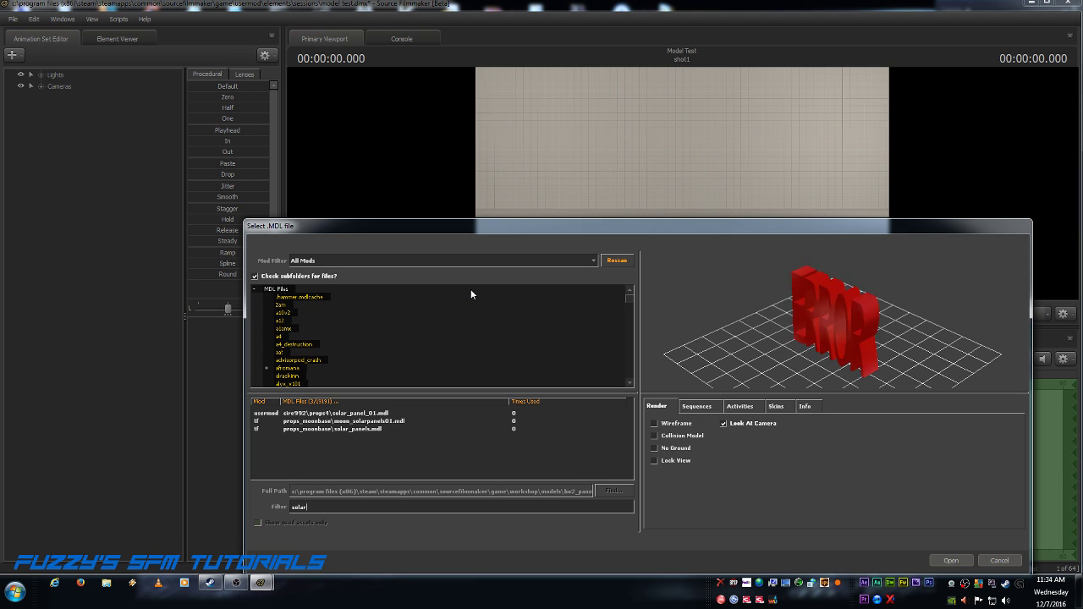
{"action": "left_click", "coordinate": [595, 261]}
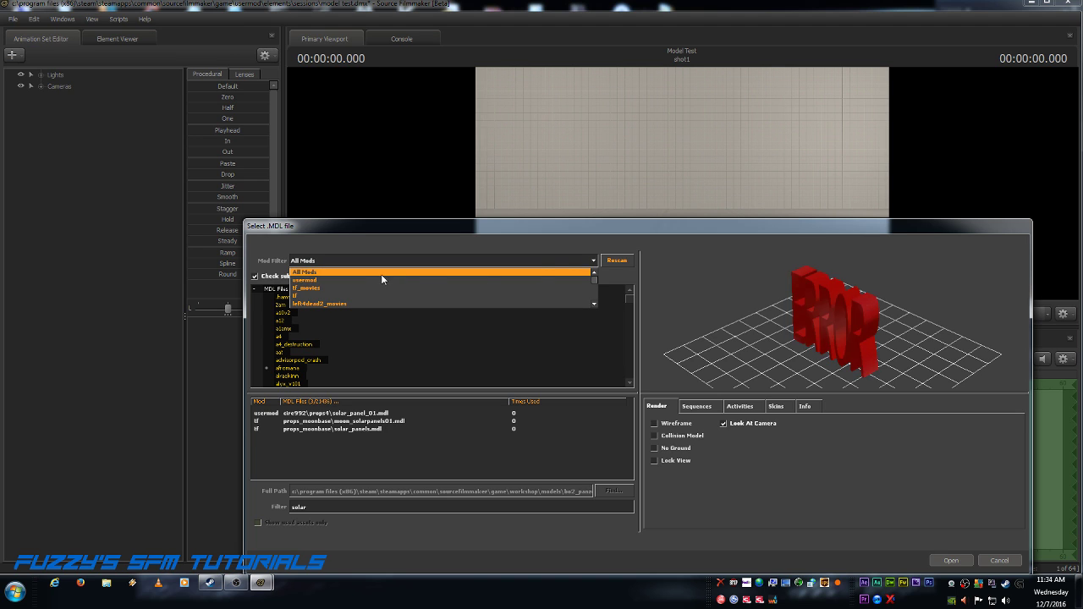
{"action": "scroll", "coordinate": [354, 285], "scroll_direction": "down", "scroll_amount": 5}
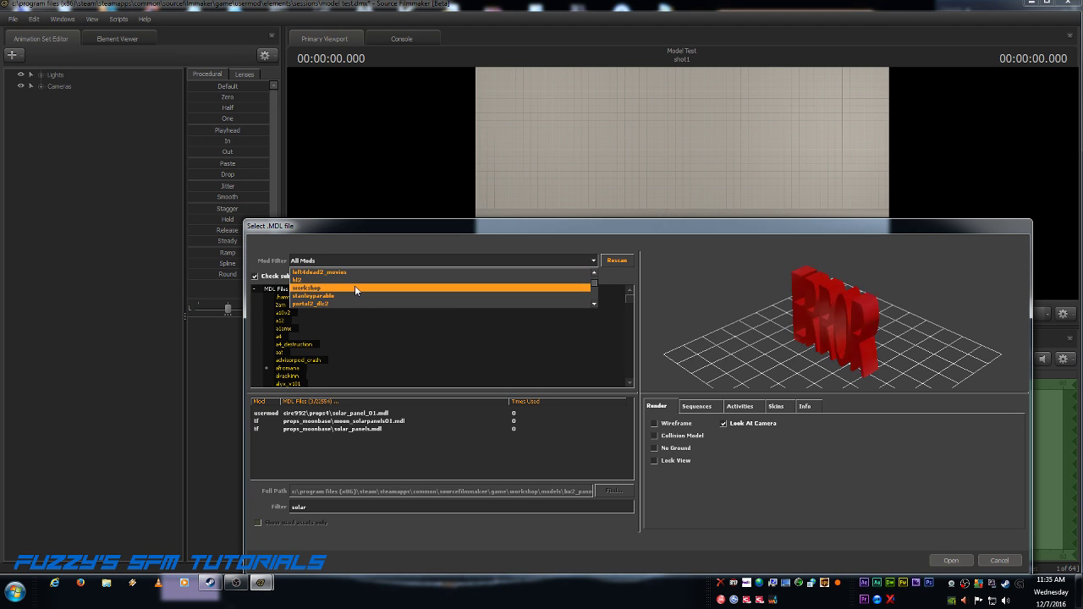
{"action": "scroll", "coordinate": [354, 285], "scroll_direction": "down", "scroll_amount": 1}
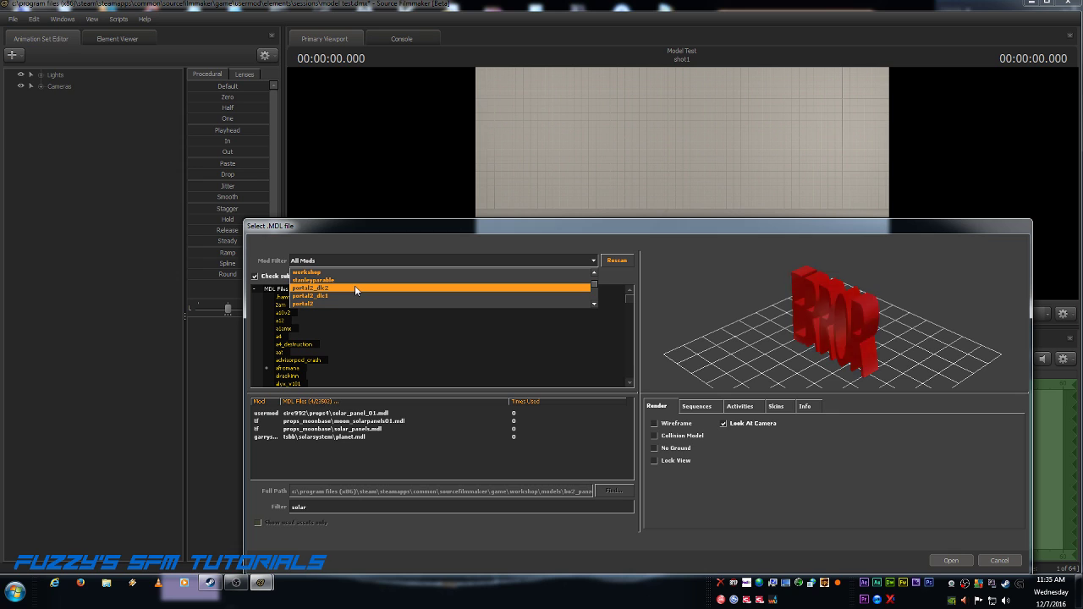
{"action": "left_click", "coordinate": [338, 437]}
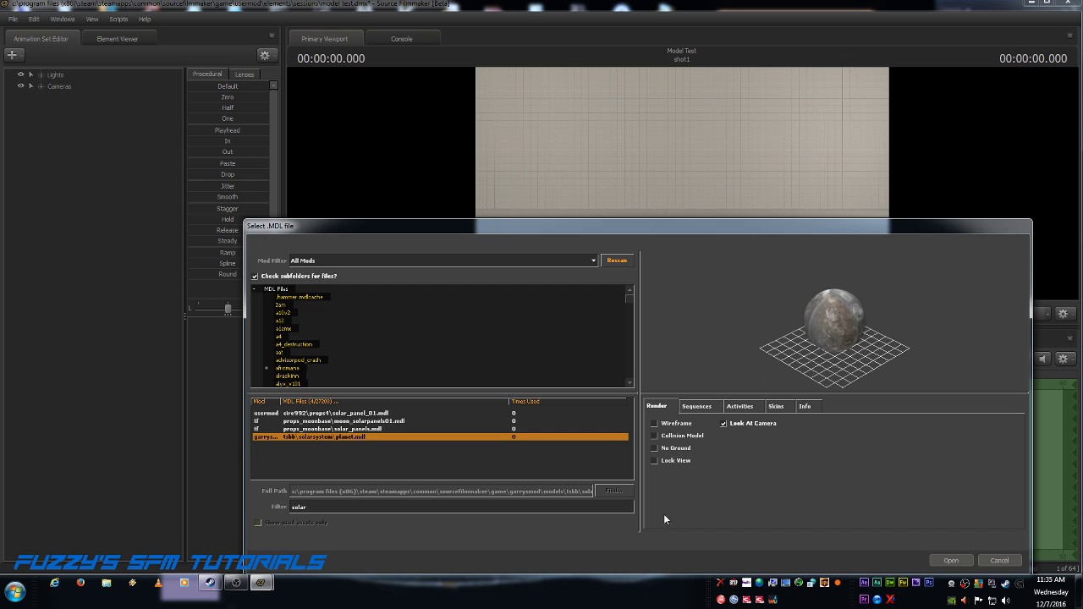
Preview the planet model's available skins from skin0 to skin8
{"action": "left_click", "coordinate": [776, 406]}
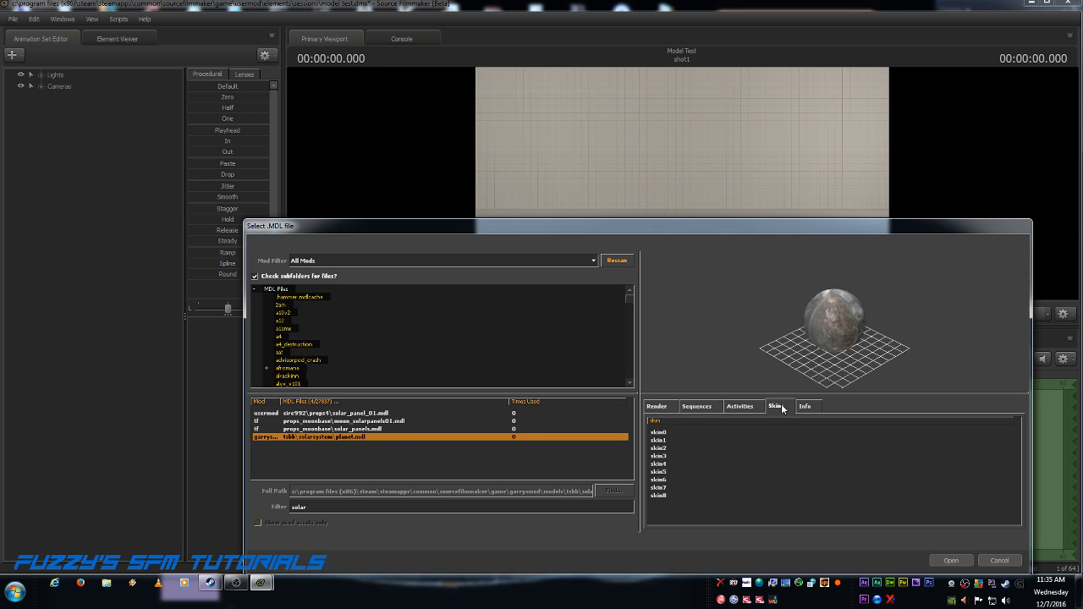
{"action": "left_click", "coordinate": [666, 466]}
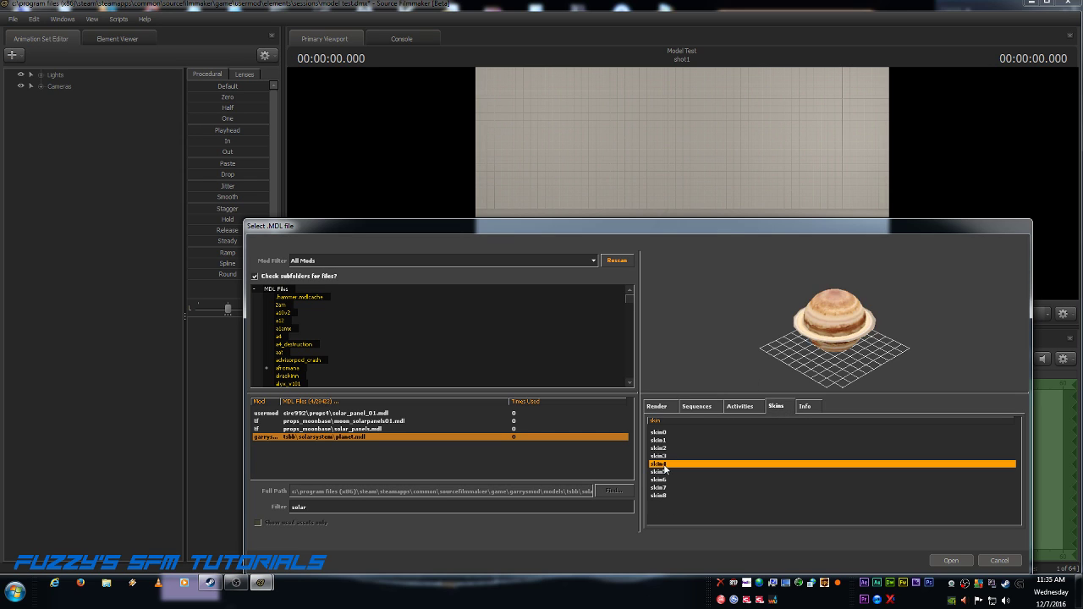
{"action": "left_click", "coordinate": [660, 457]}
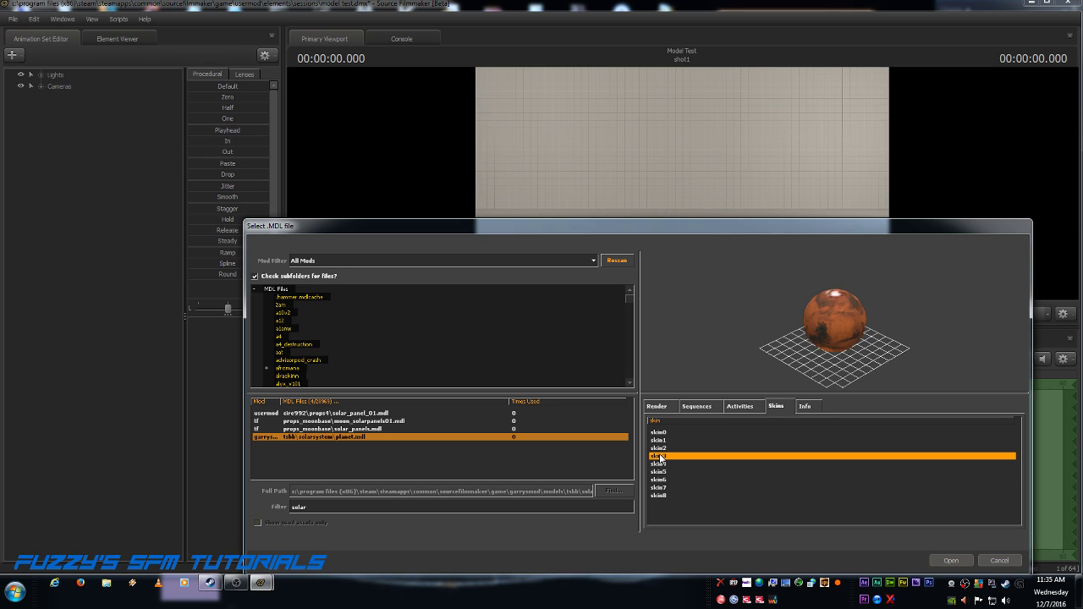
{"action": "left_click", "coordinate": [661, 447]}
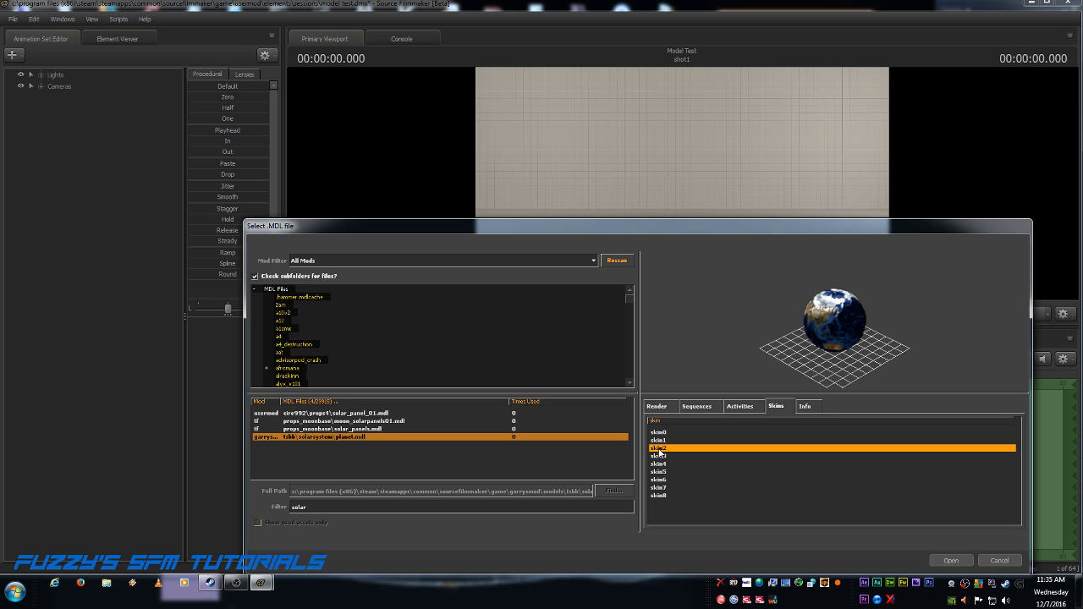
{"action": "left_click", "coordinate": [657, 441]}
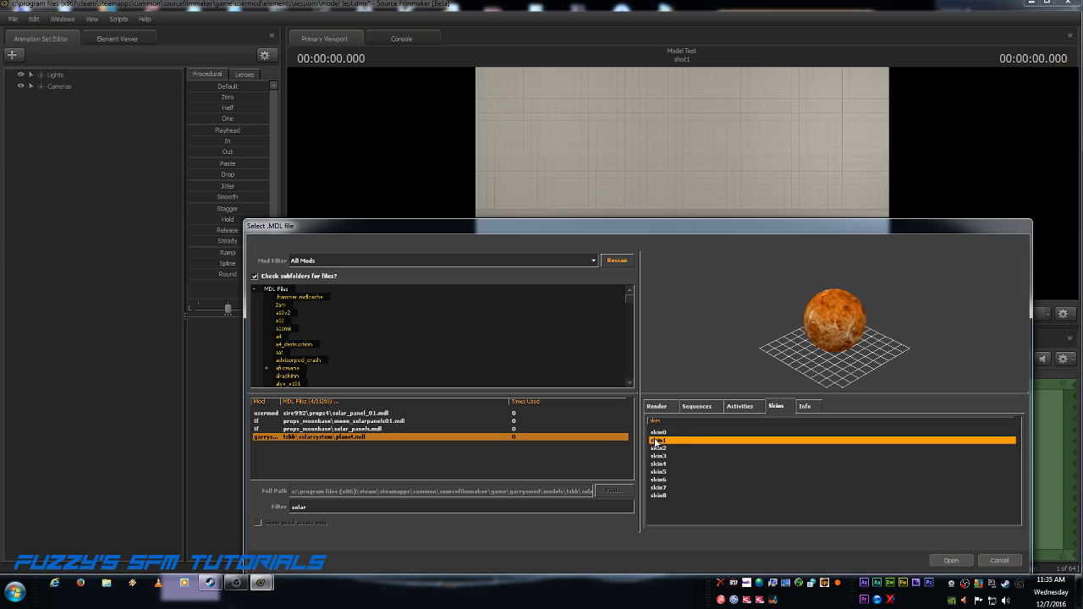
{"action": "left_click", "coordinate": [661, 433]}
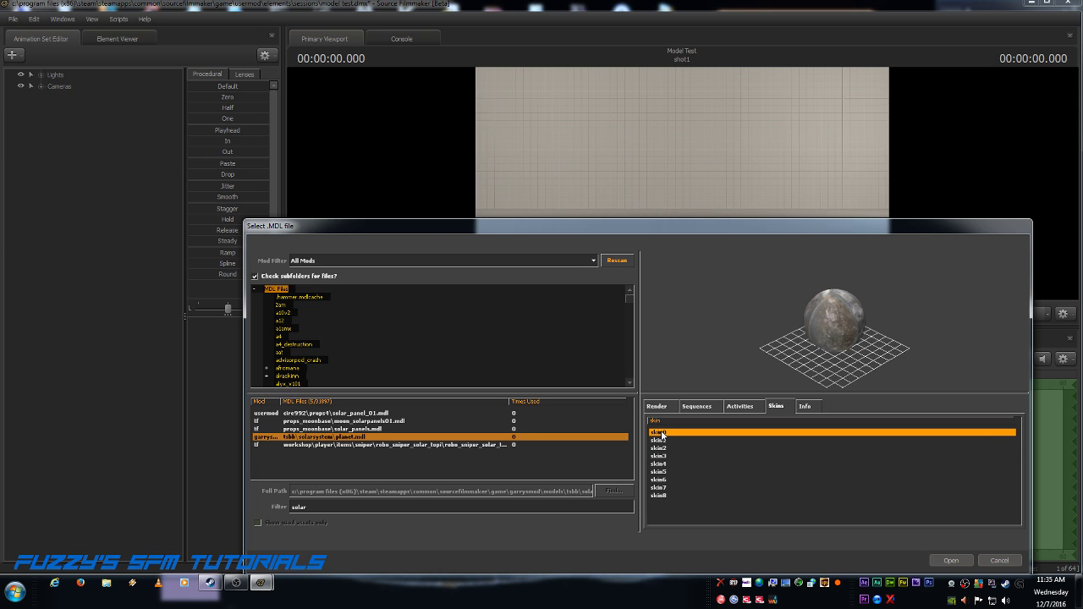
{"action": "left_click", "coordinate": [661, 496]}
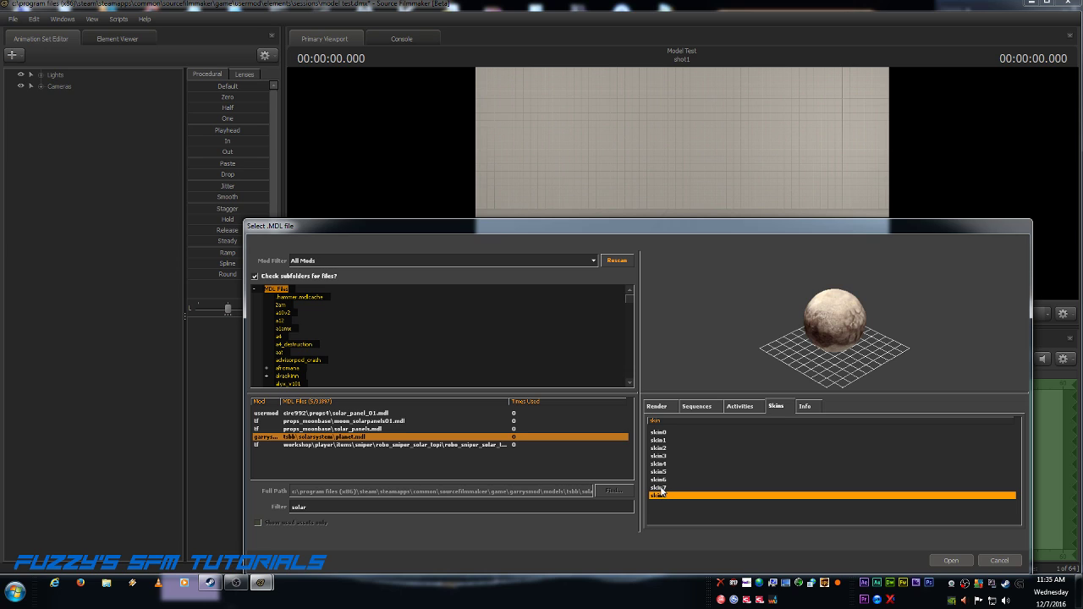
{"action": "left_click", "coordinate": [661, 488]}
{"action": "left_click", "coordinate": [661, 480]}
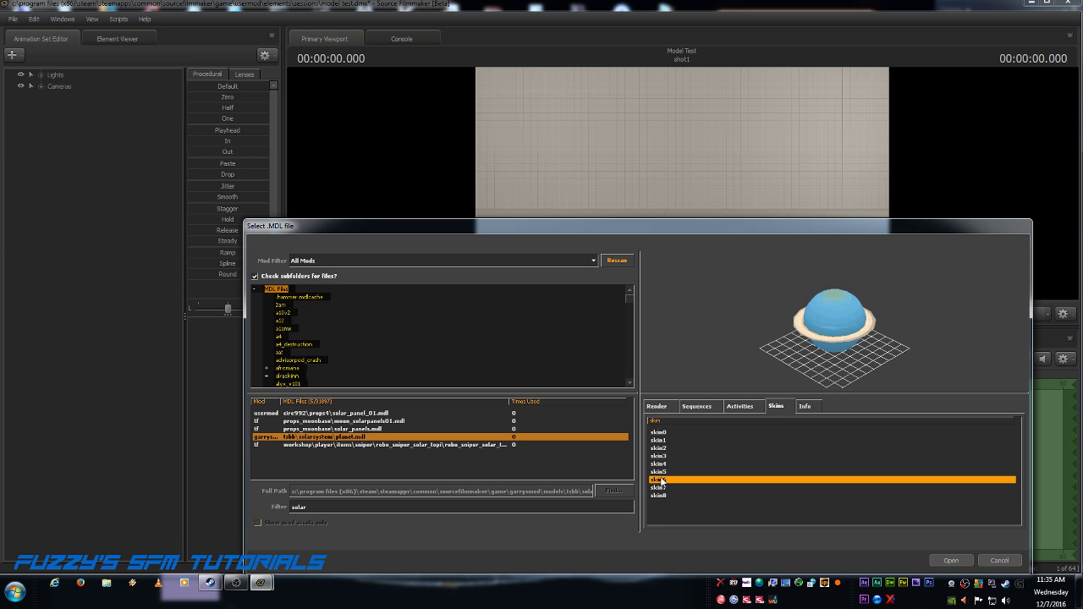
{"action": "left_click", "coordinate": [661, 472]}
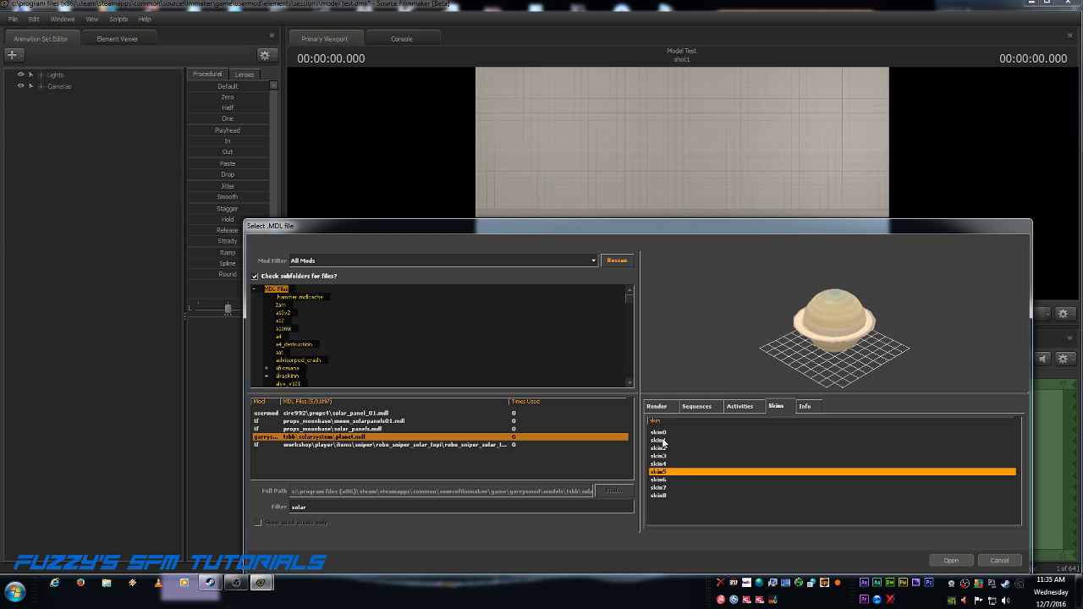
Choose skin0 for the planet model and load it into the shot
{"action": "left_click", "coordinate": [660, 433]}
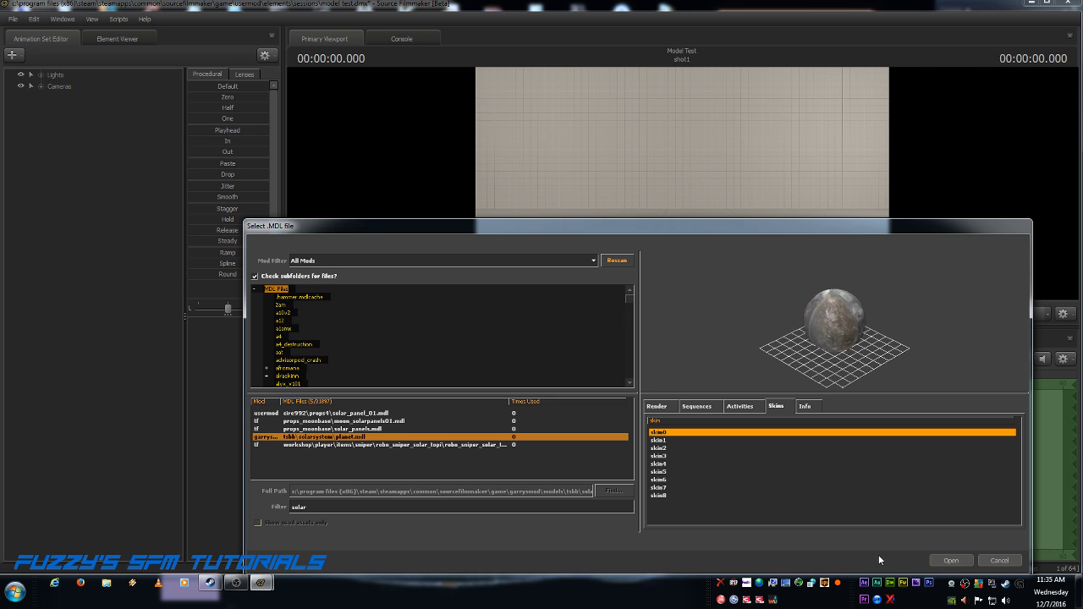
{"action": "left_click", "coordinate": [949, 561]}
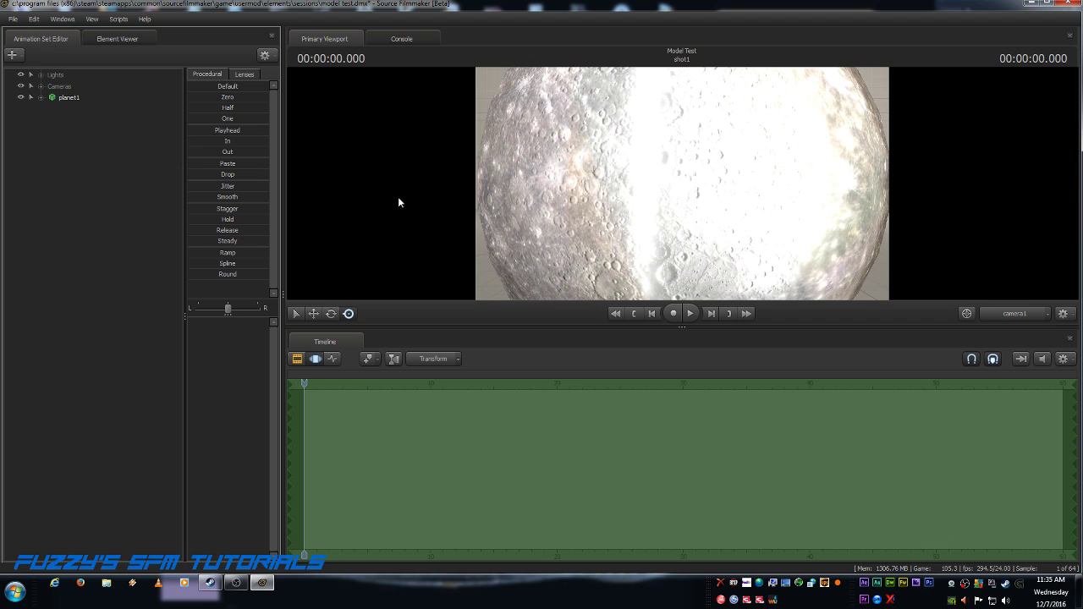
Apply the Default preset to planet1 to place it over the orange disc and rotate it about its vertical axis
{"action": "left_click", "coordinate": [73, 98]}
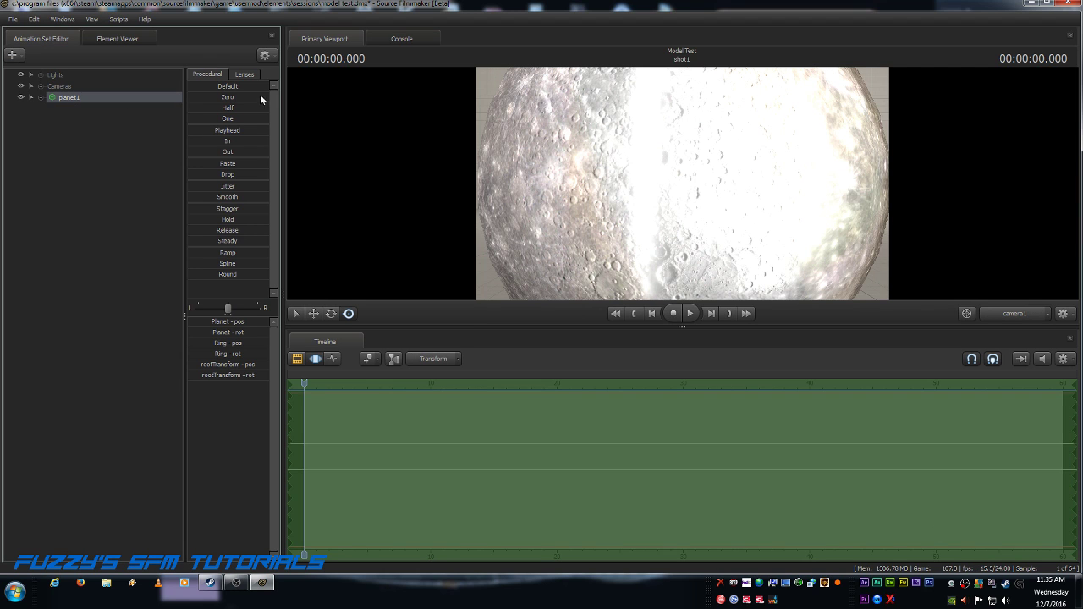
{"action": "left_click", "coordinate": [192, 86]}
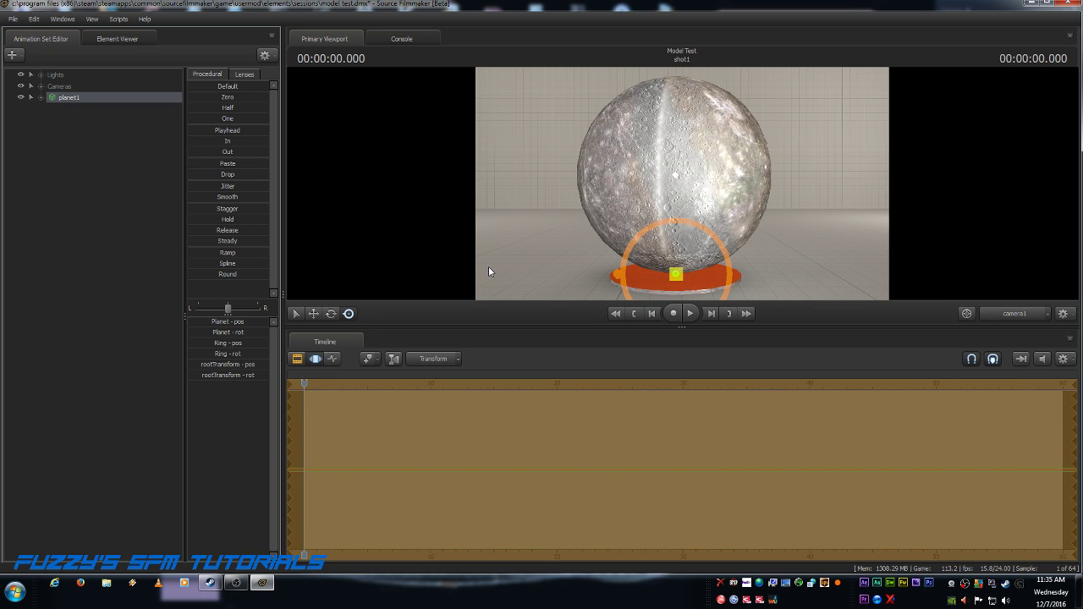
{"action": "left_click", "coordinate": [331, 314]}
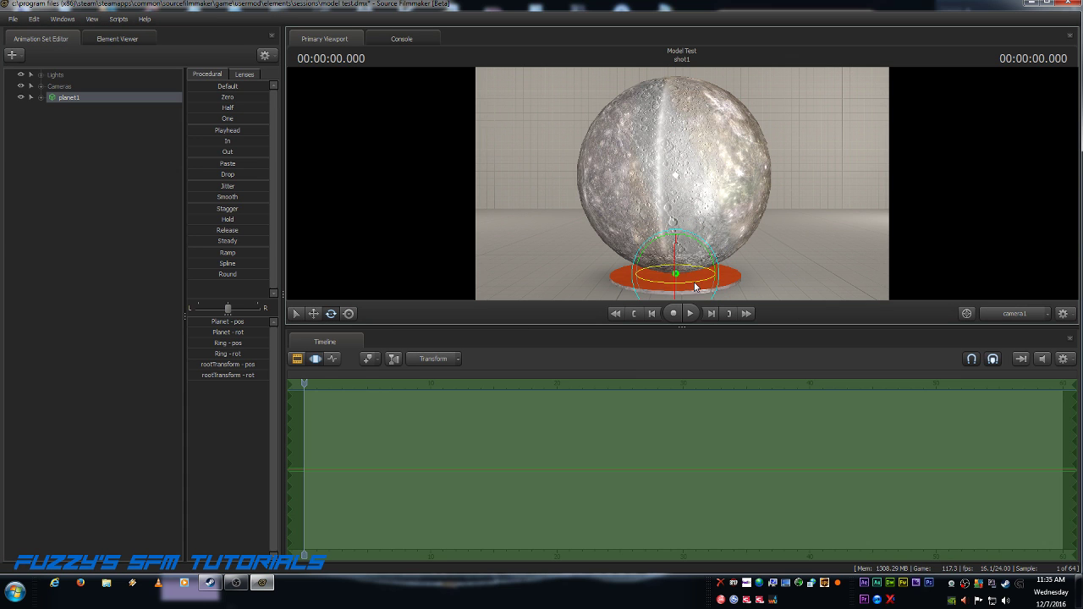
{"action": "left_click_drag", "start_coordinate": [697, 286], "coordinate": [568, 273]}
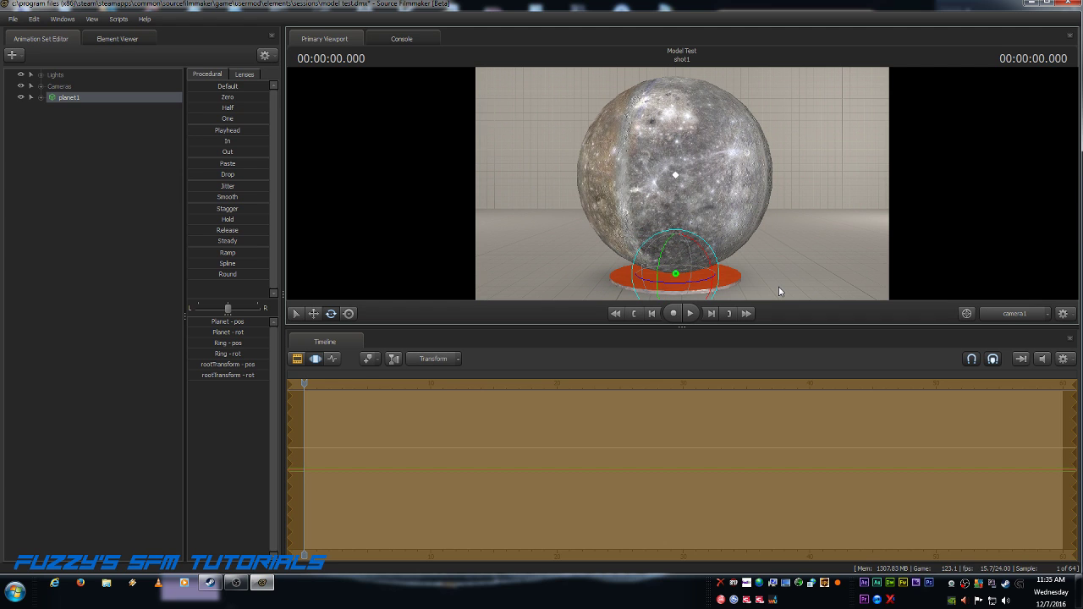